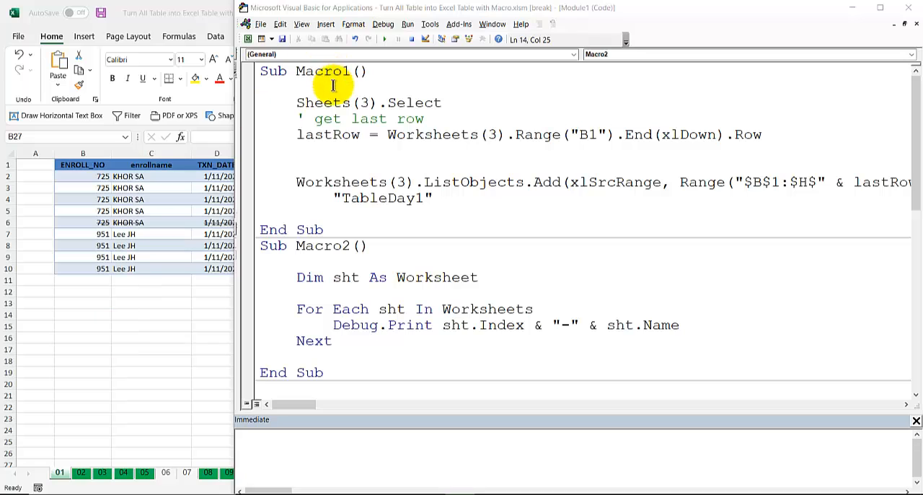
Step: Examine the Macro1, Macro2 and turnAllIntoExcelTable procedures and the day worksheets in the workbook
scroll(356, 209, down, 2)
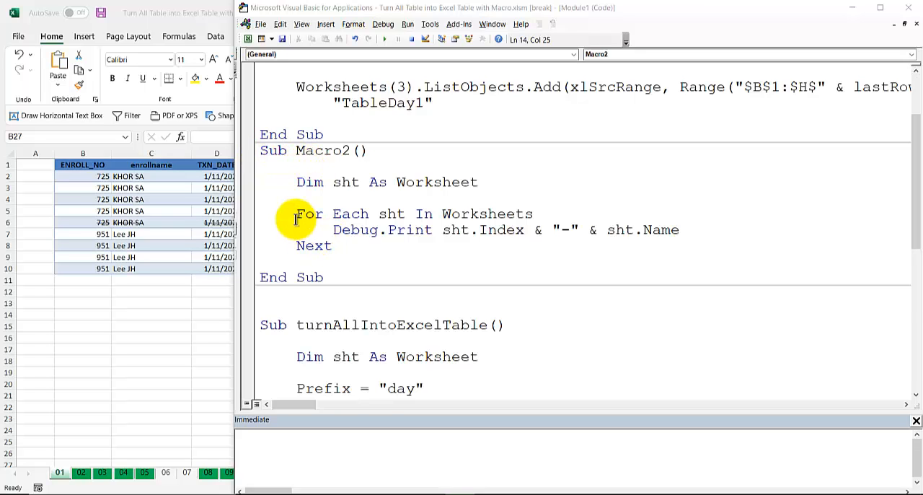
scroll(350, 72, up, 2)
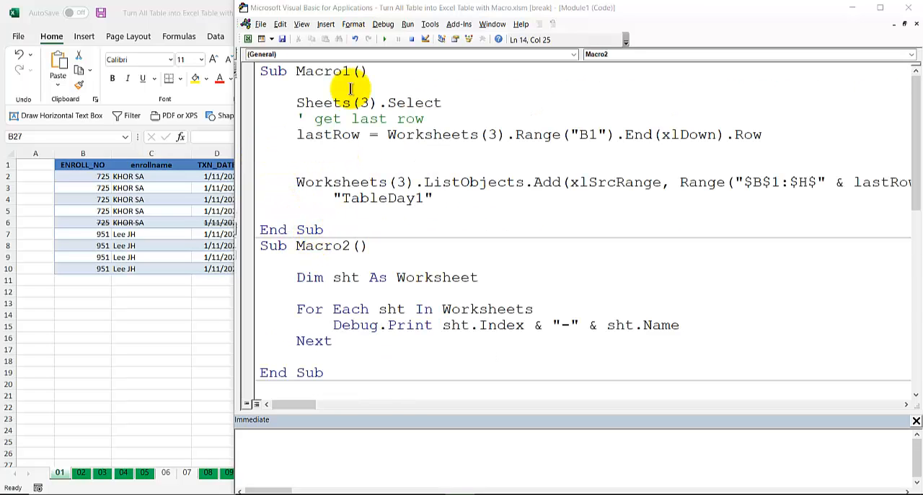
scroll(343, 222, down, 1)
scroll(343, 221, down, 6)
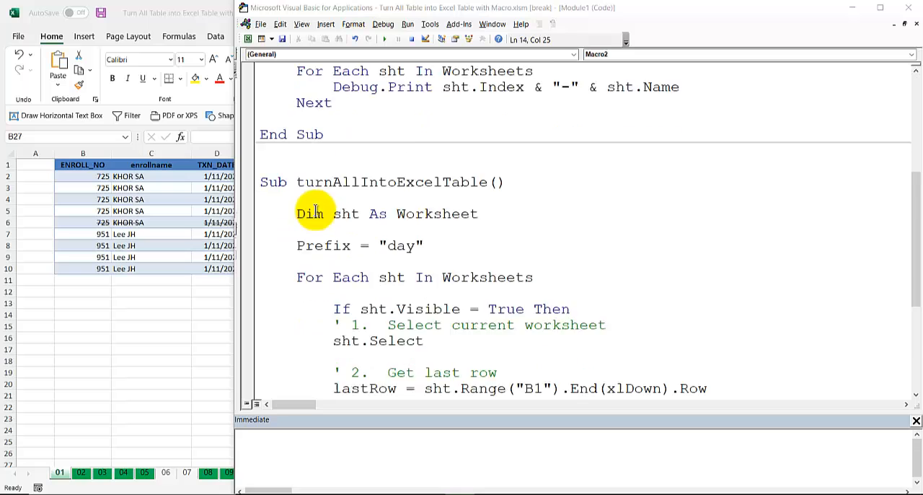
scroll(312, 210, down, 2)
scroll(366, 208, up, 2)
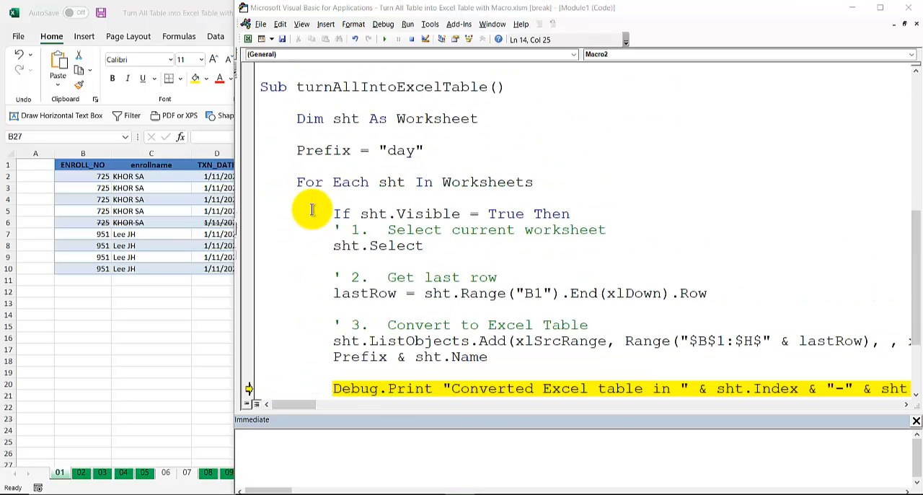
click(115, 199)
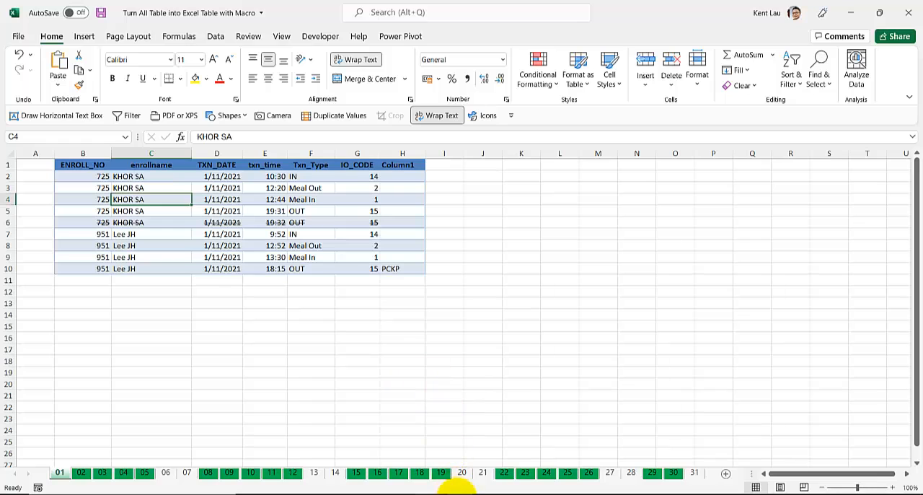
mouse_move(433, 491)
click(469, 454)
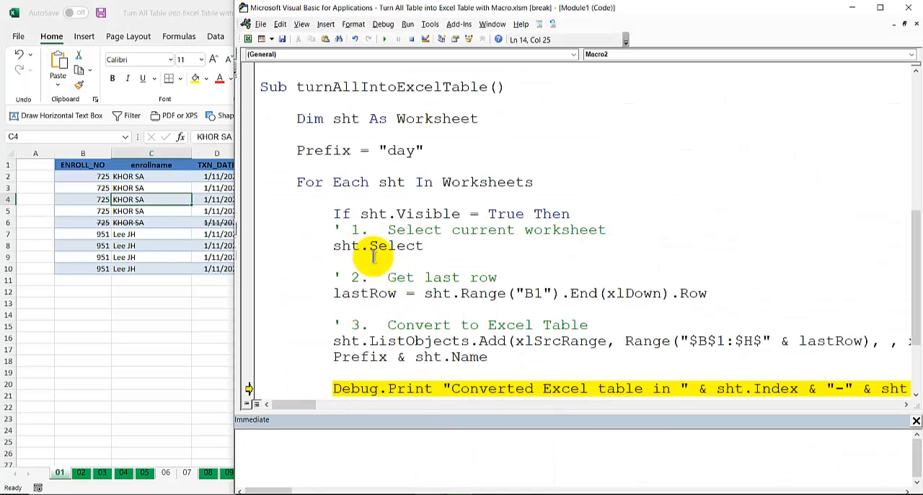
scroll(299, 227, down, 1)
scroll(299, 228, up, 2)
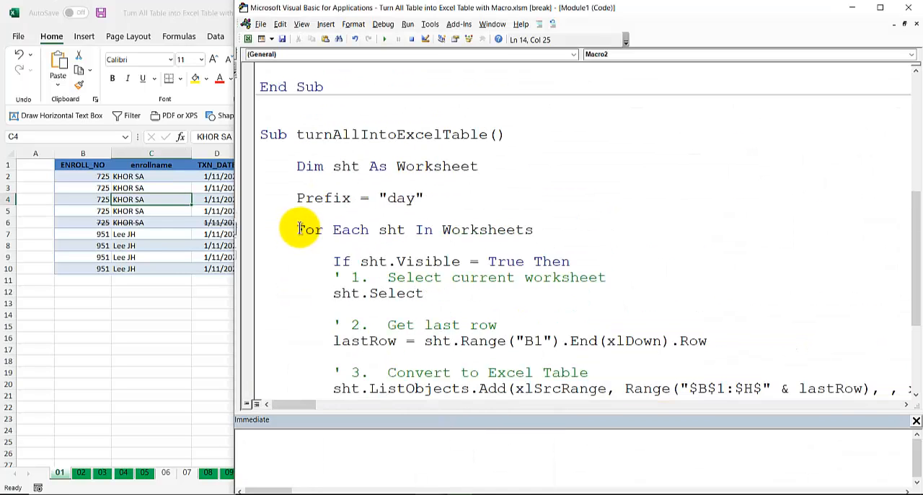
scroll(299, 227, down, 1)
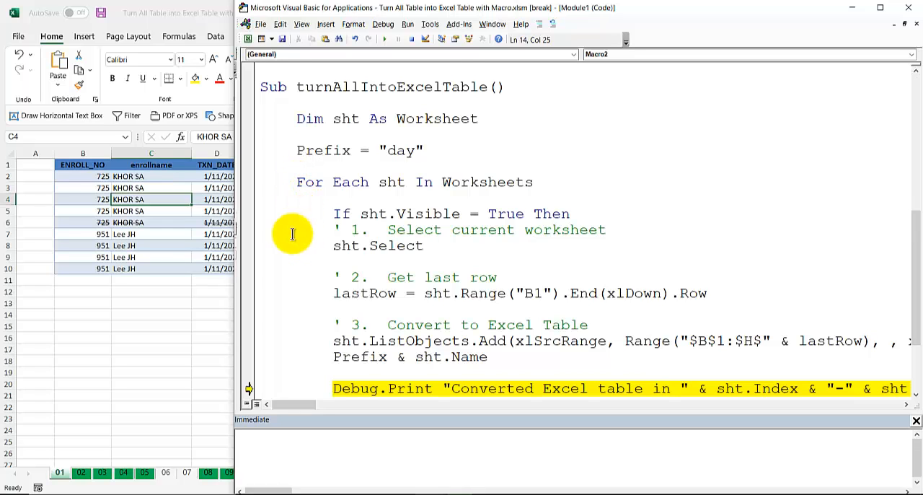
scroll(302, 231, up, 5)
scroll(315, 222, down, 3)
scroll(314, 222, down, 3)
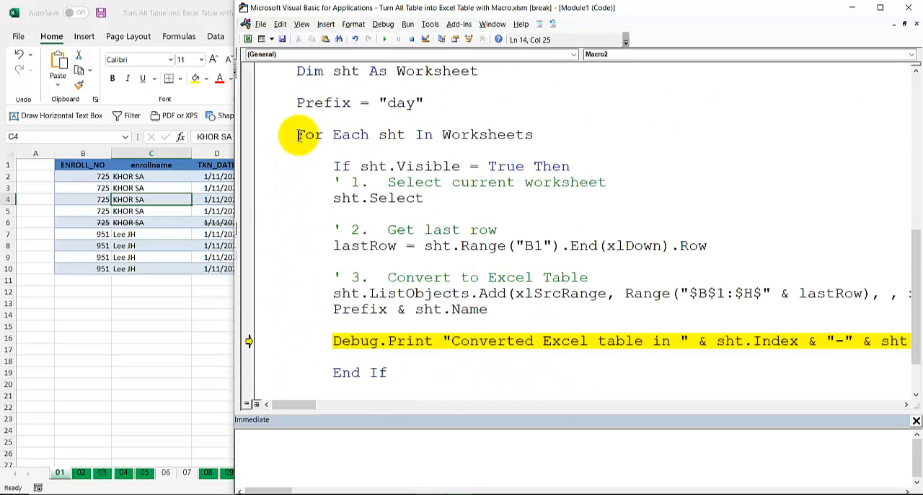
Step: Examine the For Each loop, the sht.Visible check, the sht.Select line and the closing Next in turnAllIntoExcelTable
drag(298, 135, 360, 135)
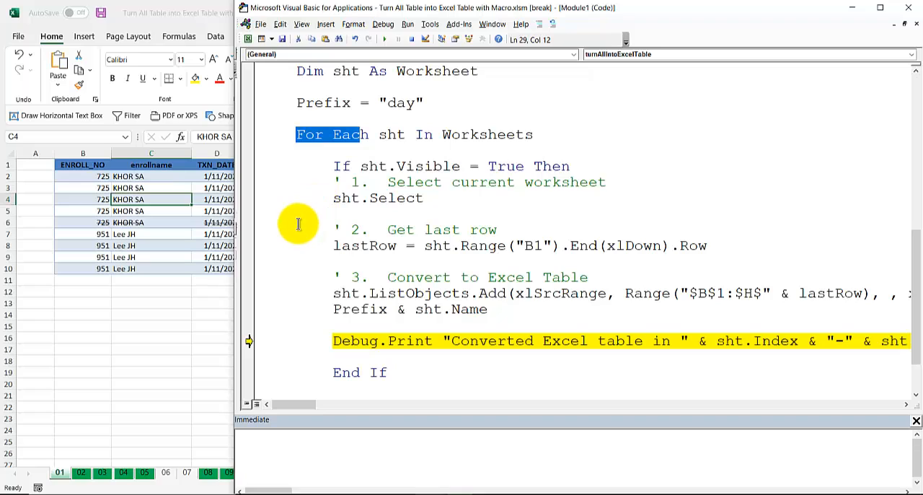
click(305, 245)
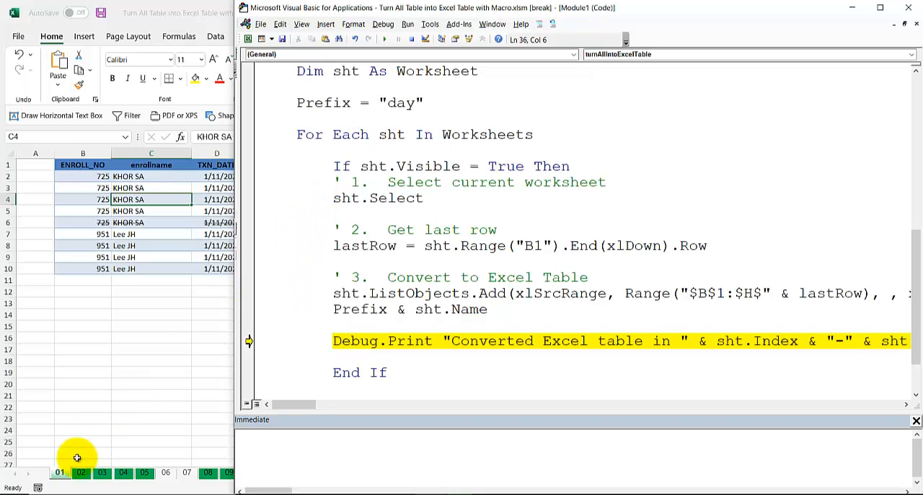
mouse_move(447, 168)
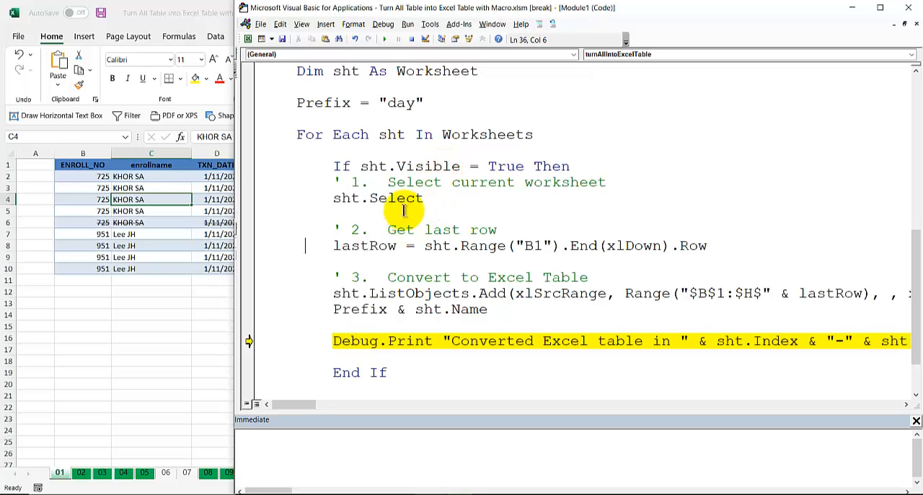
drag(422, 198, 333, 200)
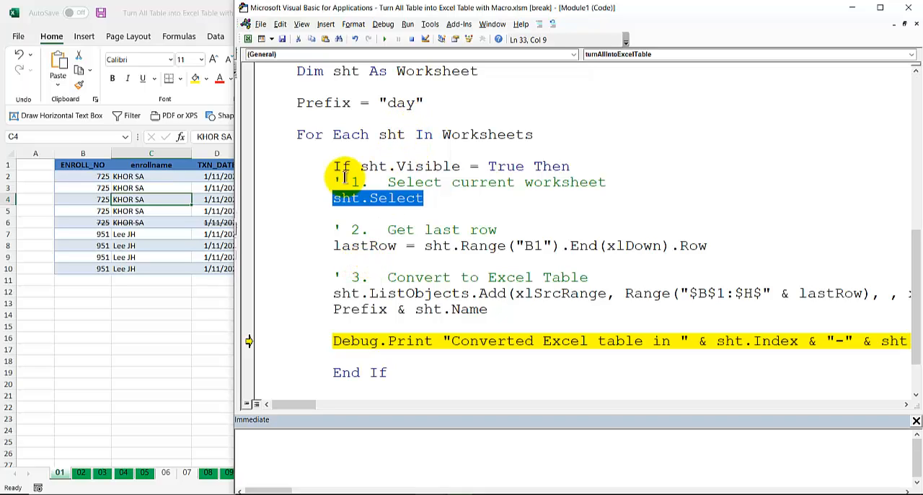
drag(333, 167, 351, 165)
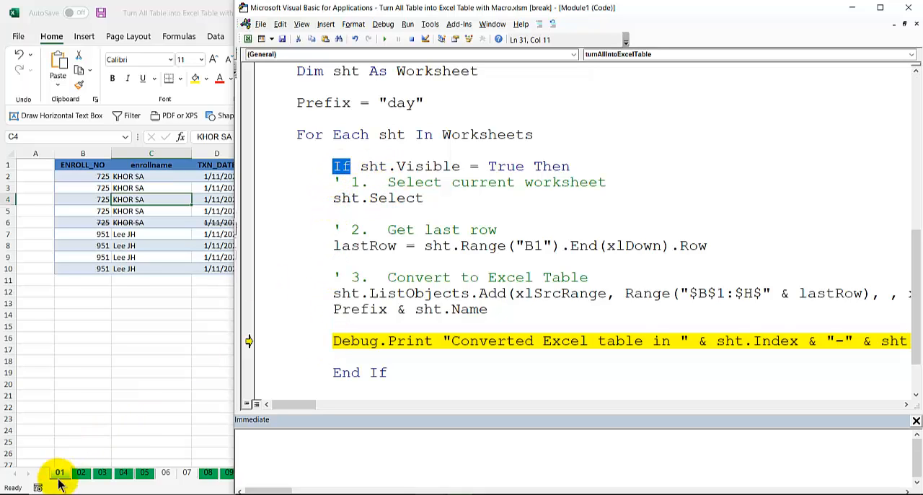
mouse_move(399, 167)
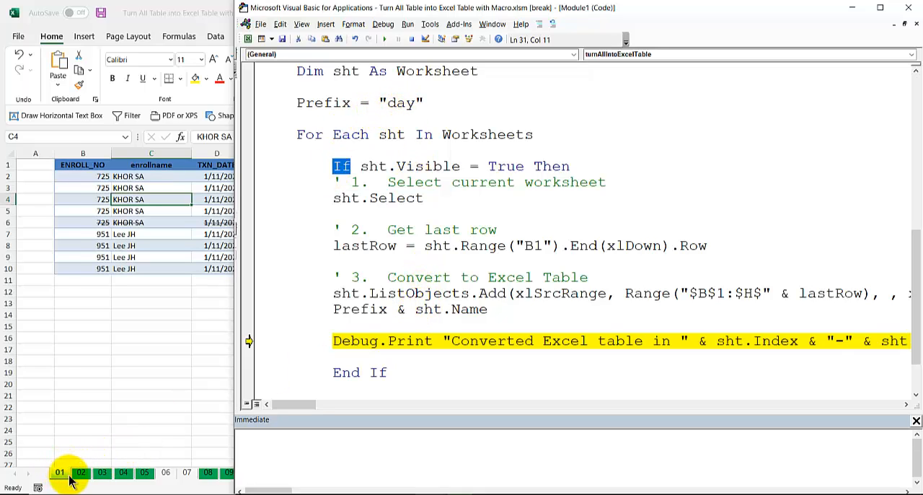
click(377, 199)
scroll(343, 202, down, 1)
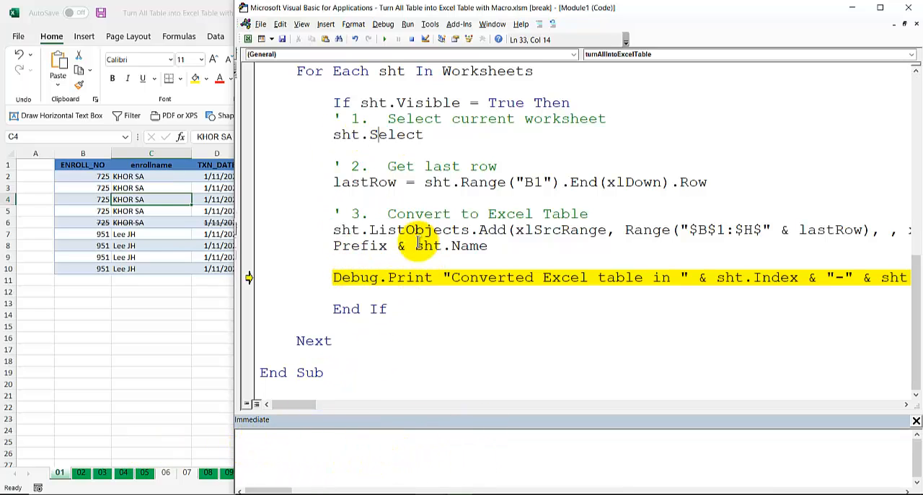
mouse_move(418, 245)
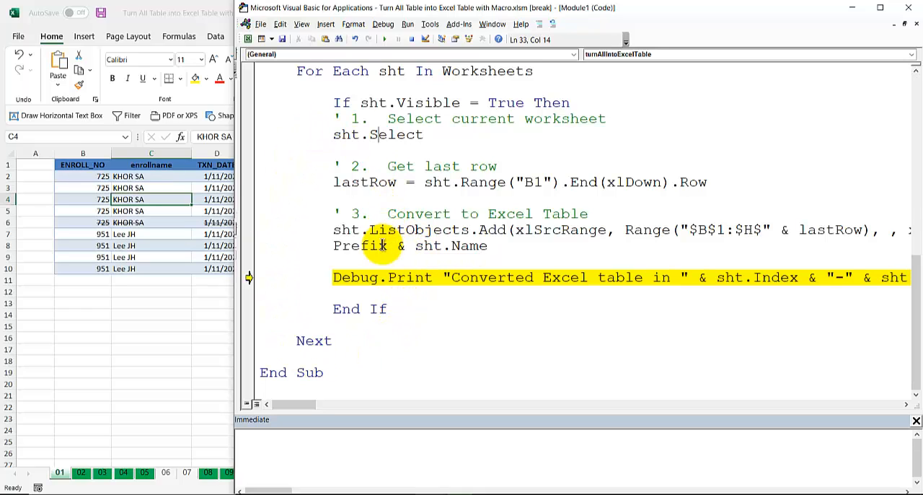
click(330, 340)
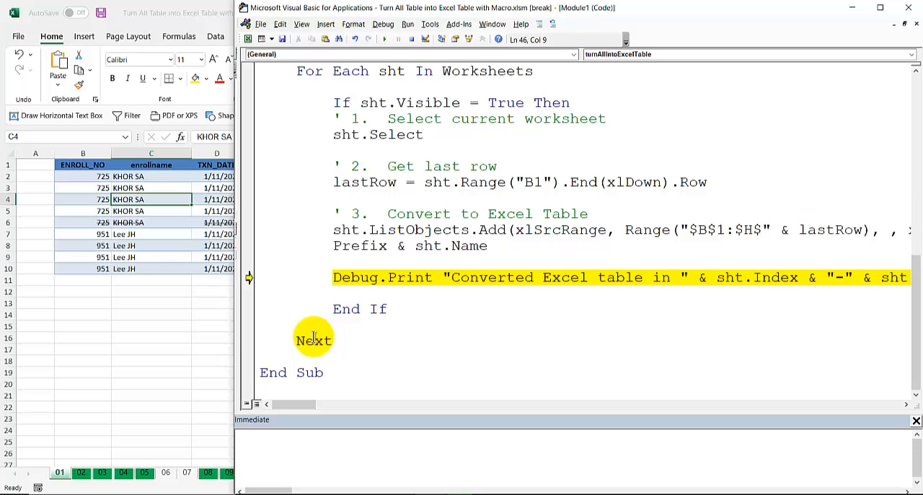
Step: Stop the paused macro run and place the cursor inside turnAllIntoExcelTable above the Prefix line
scroll(313, 339, up, 1)
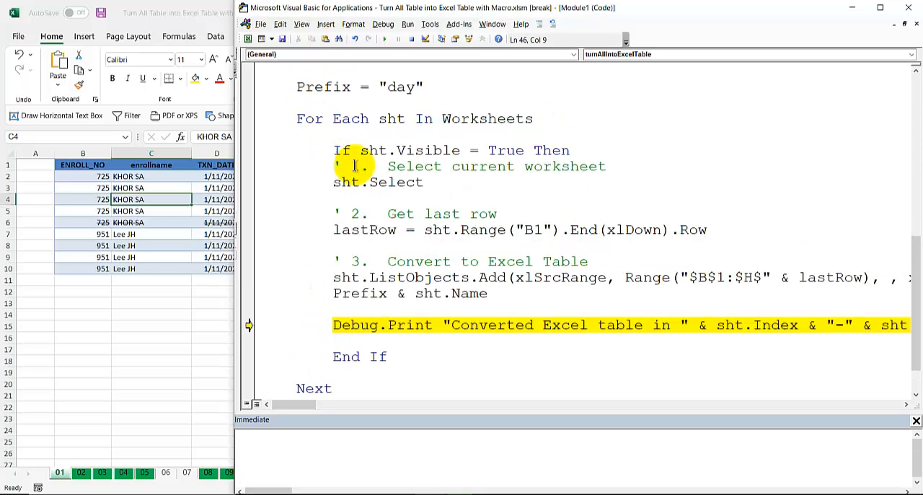
scroll(355, 166, up, 2)
click(412, 39)
click(391, 168)
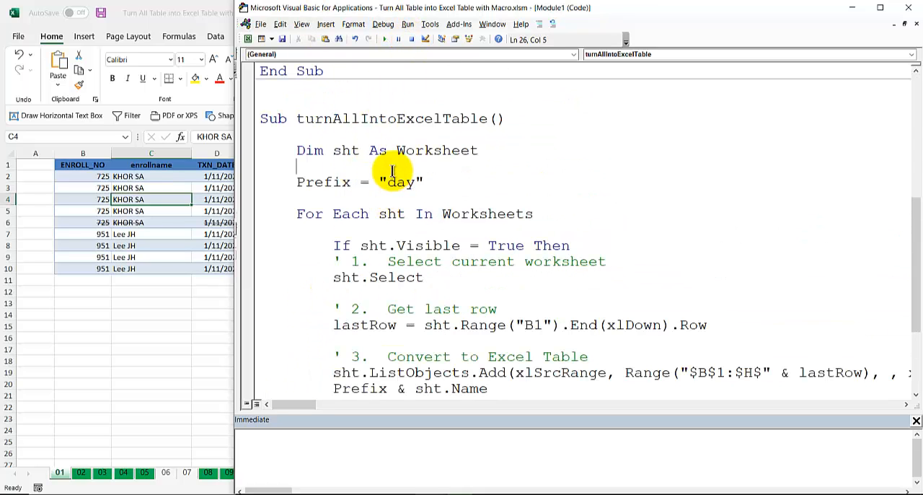
Step: Set a breakpoint on the sht.Select line and run turnAllIntoExcelTable up to it
scroll(391, 170, down, 2)
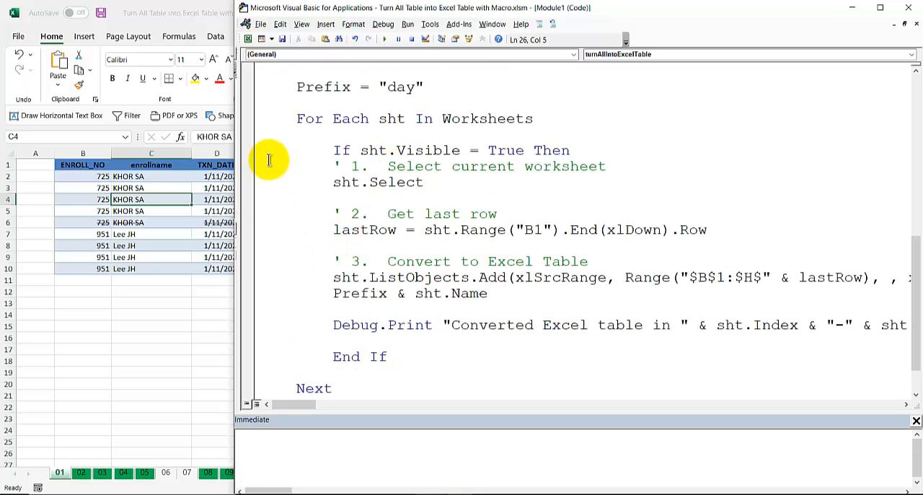
click(248, 183)
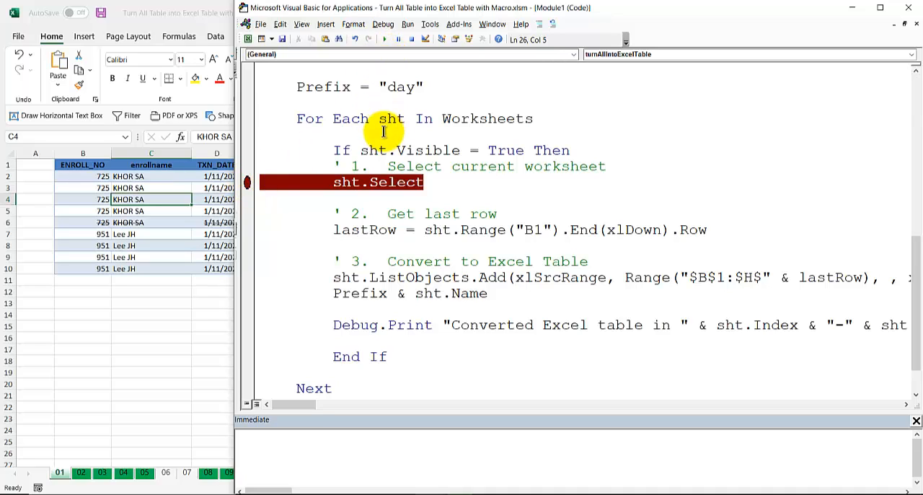
click(386, 39)
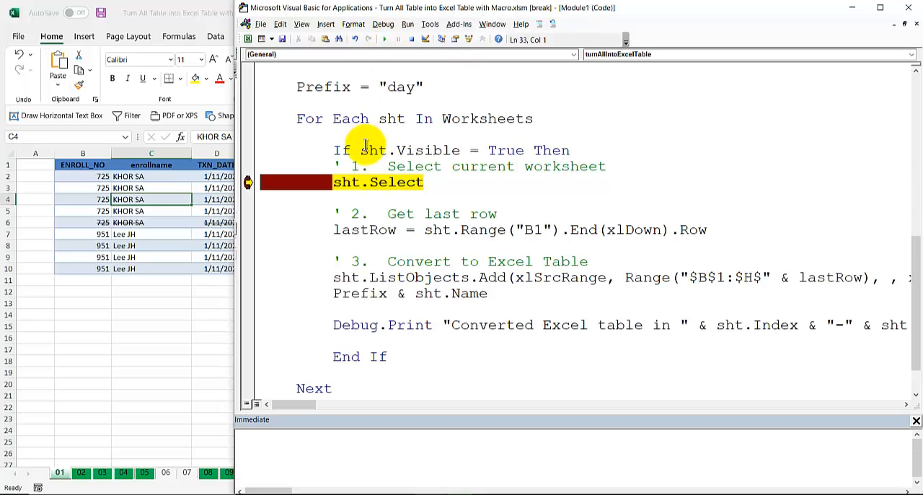
Step: Activate worksheet 02 in Excel and return to the paused macro in the Visual Basic editor
mouse_move(408, 150)
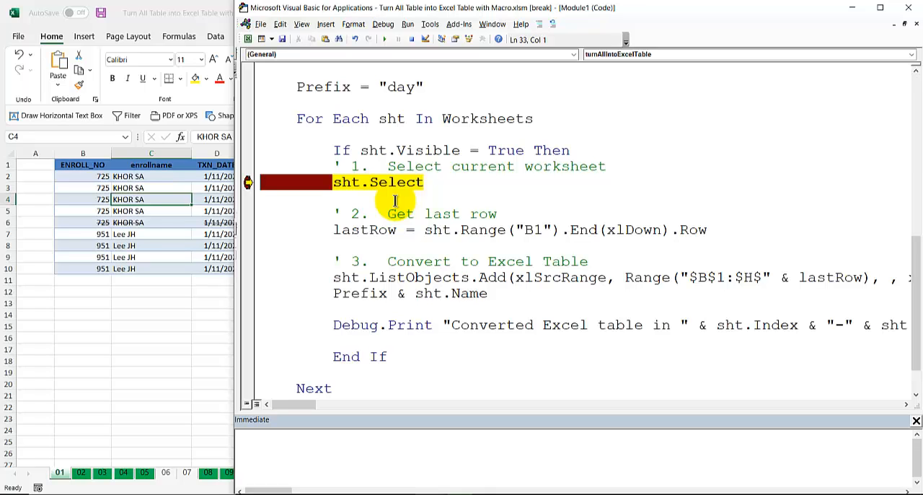
click(87, 475)
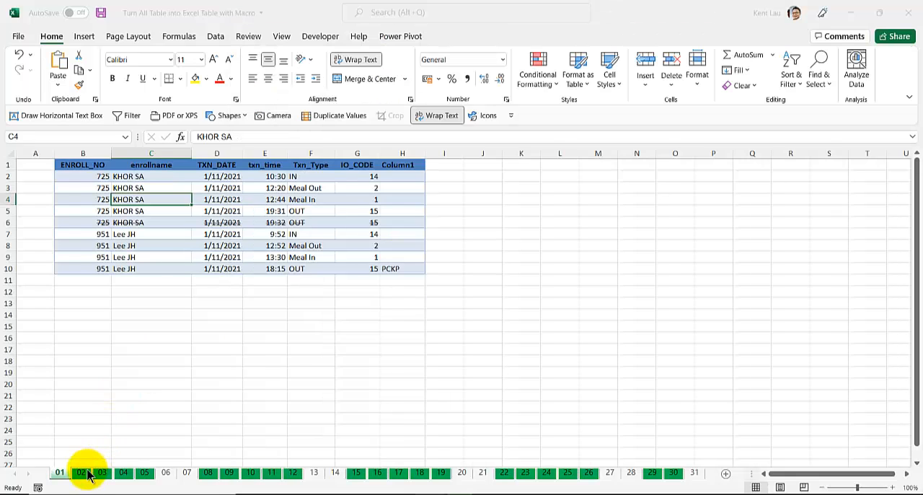
click(86, 474)
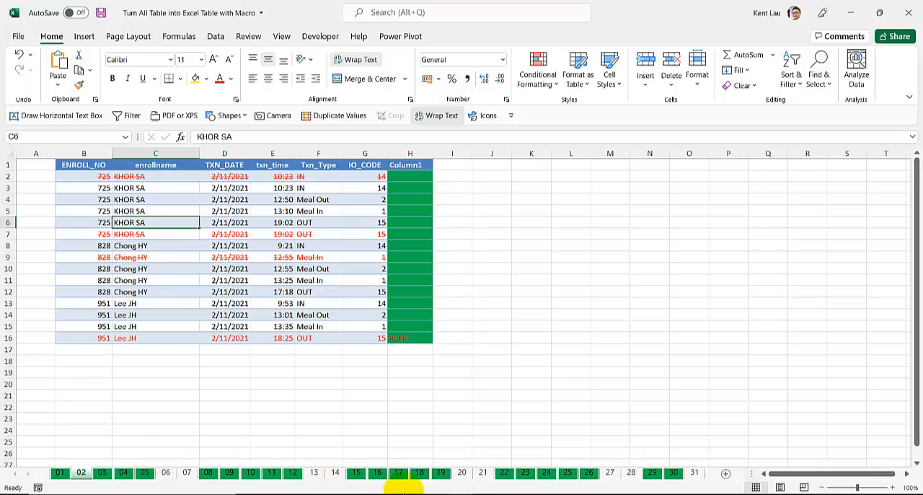
mouse_move(425, 490)
click(473, 457)
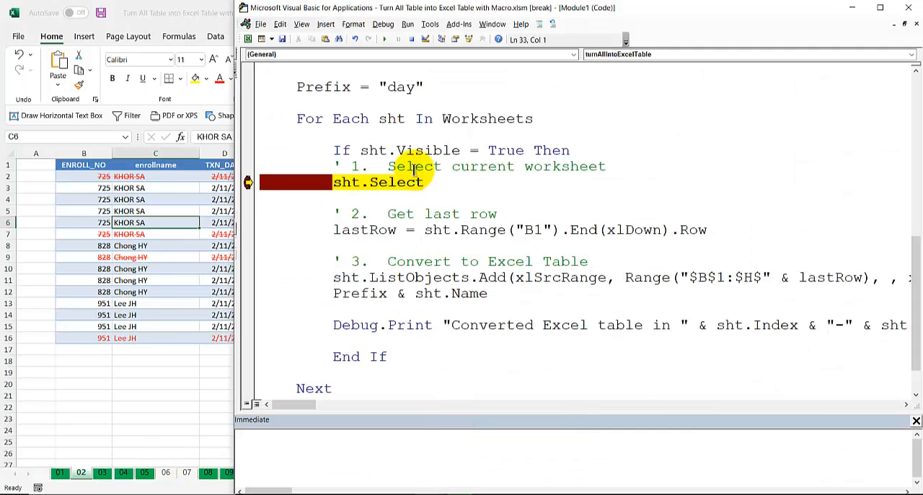
Step: Step line by line through the loop for sheet 01, converting its range to an Excel table and printing the message
key(F8)
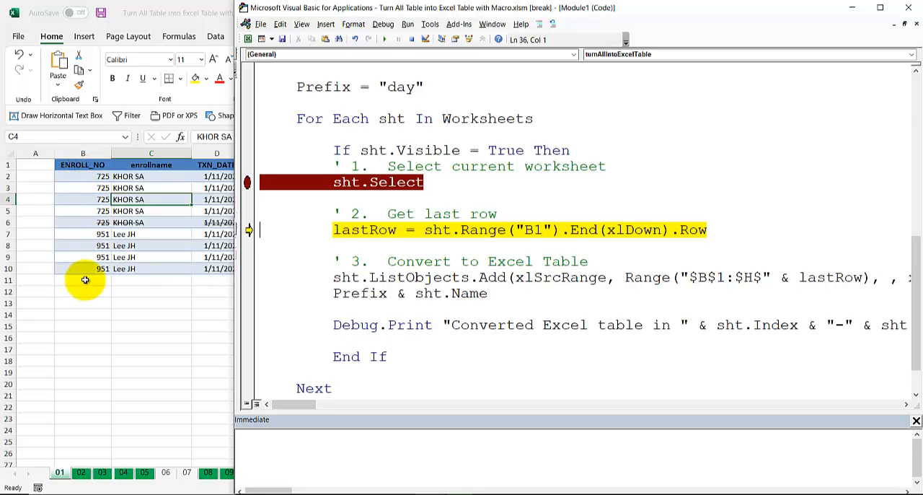
key(F8)
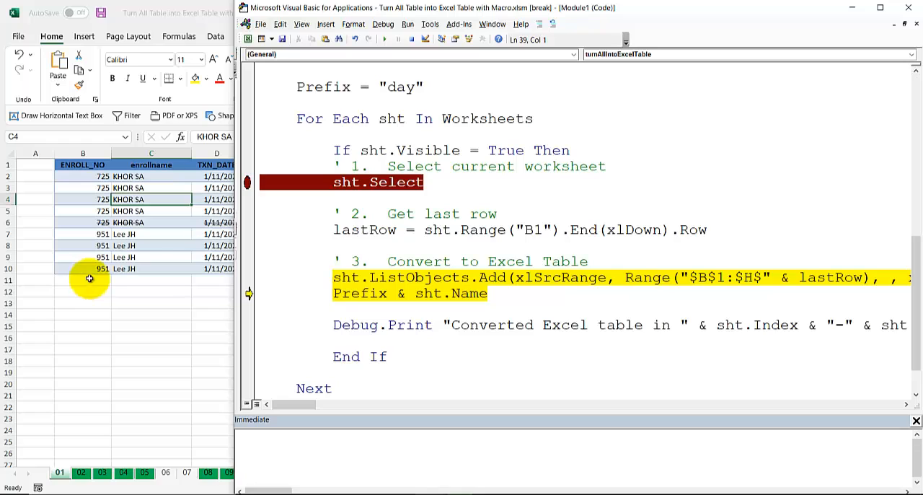
mouse_move(354, 296)
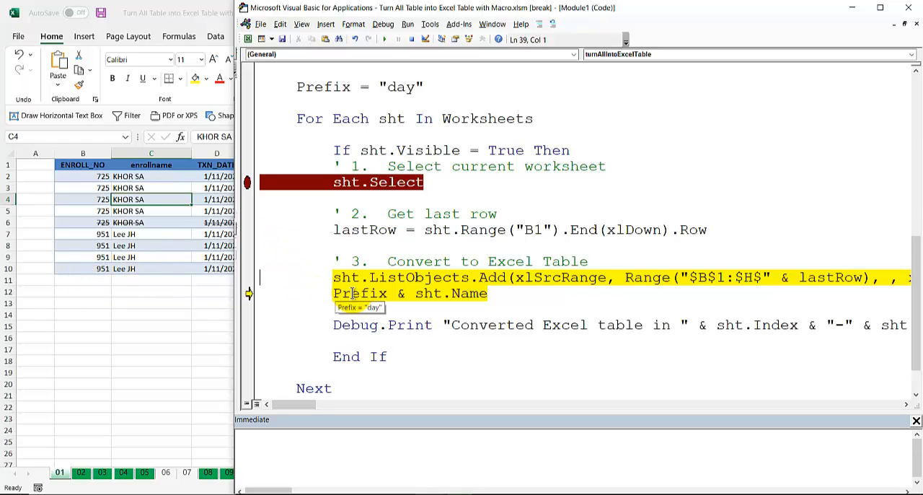
key(F8)
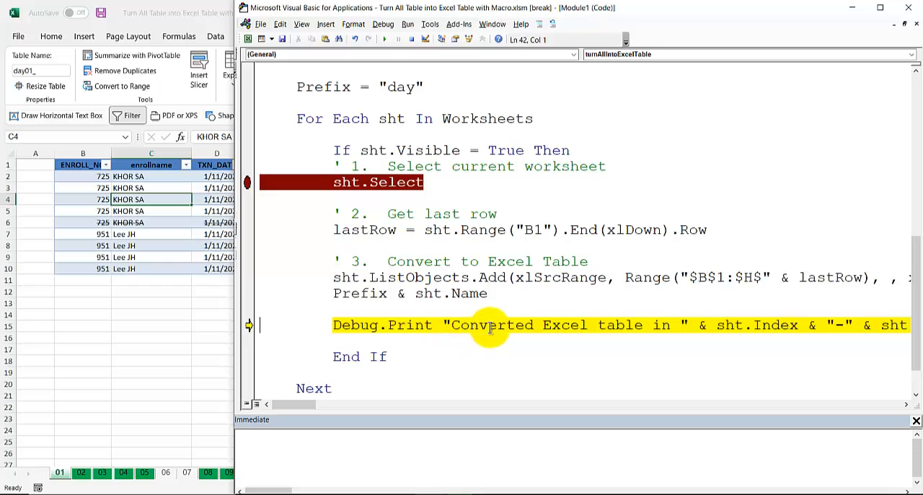
key(F8)
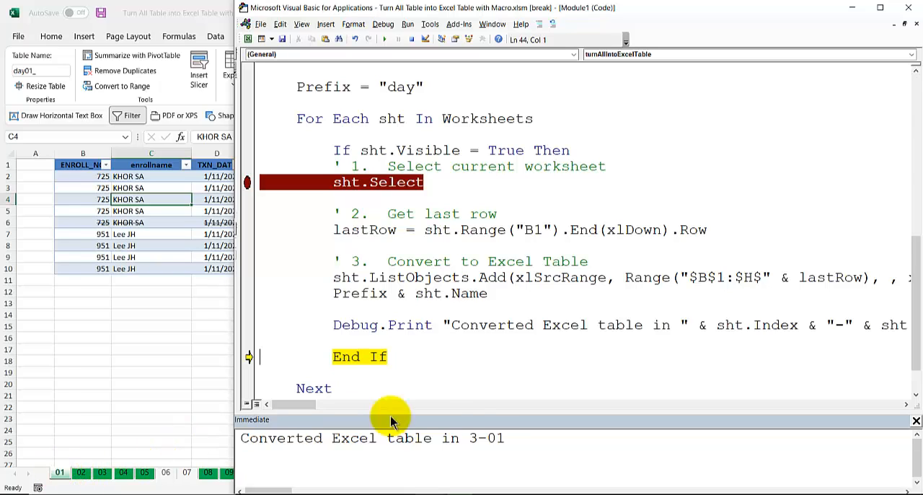
key(F8)
Step: Step through selecting sheet 02 and getting its last row, and inspect the lastRow variable
key(F8)
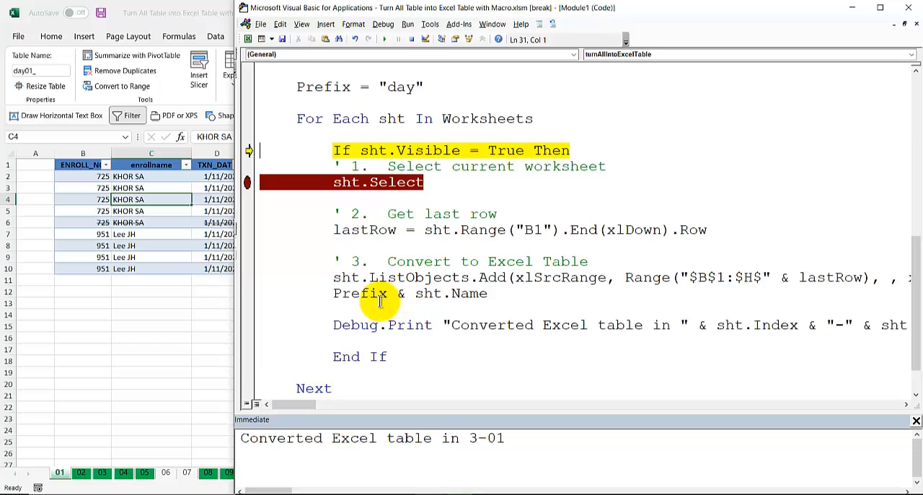
key(F8)
key(F8)
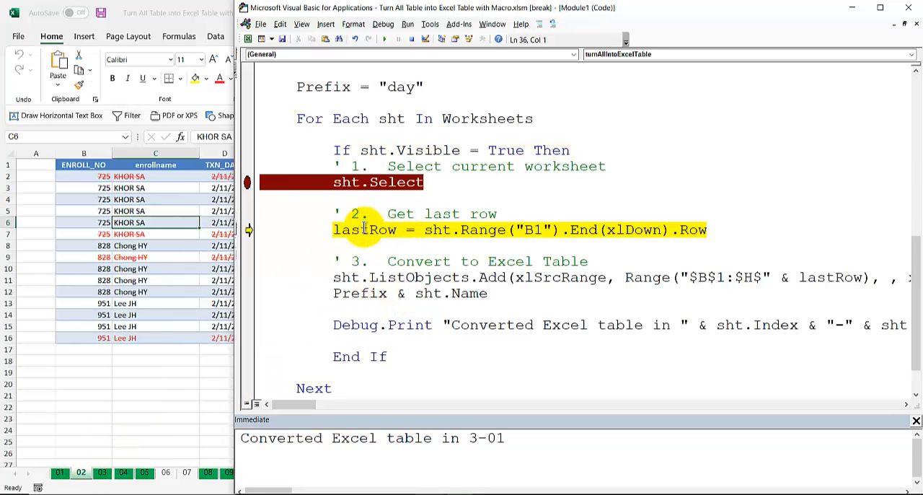
key(F8)
mouse_move(364, 229)
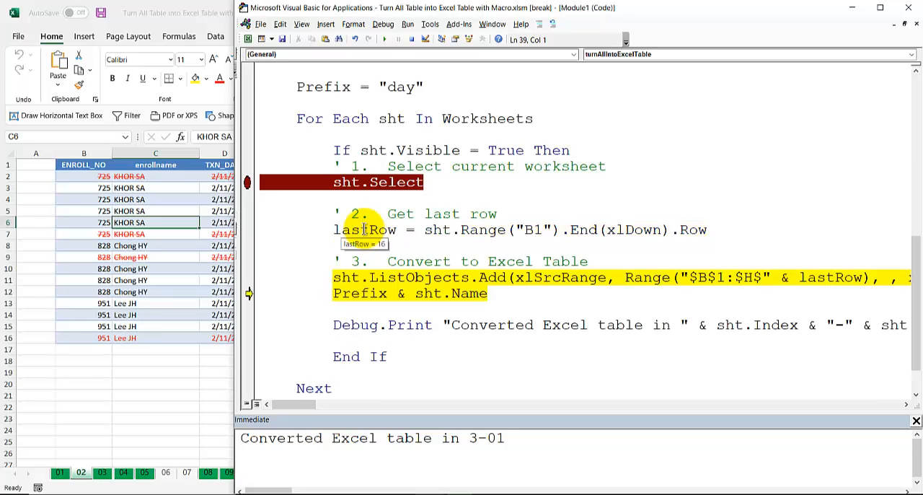
Step: Step through the rest of the loop for sheet 02, converting its range to a table, and on past selecting sheet 03
key(F8)
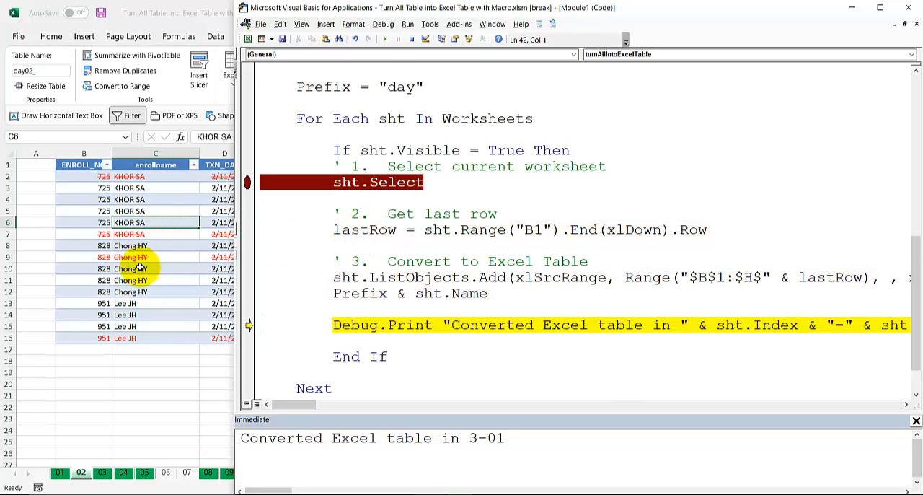
key(F8)
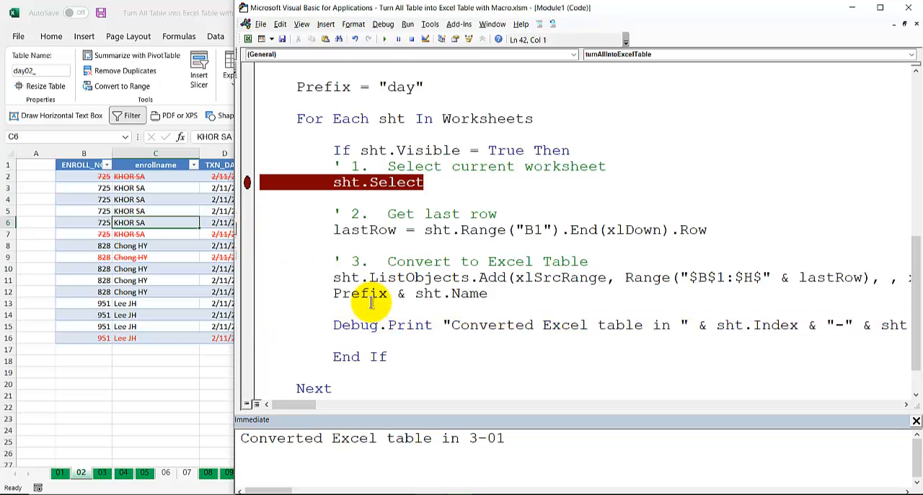
key(F8)
key(F8)
key(F8)
key(F8)
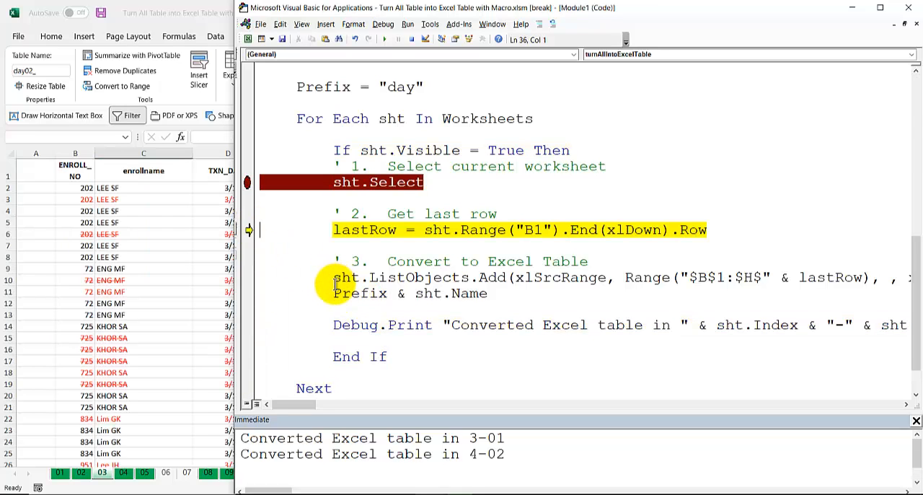
Step: Step through the loop for sheets 03 and 04, converting each sheet's range to an Excel table
key(F8)
key(F8)
key(F8)
key(F8)
key(F8)
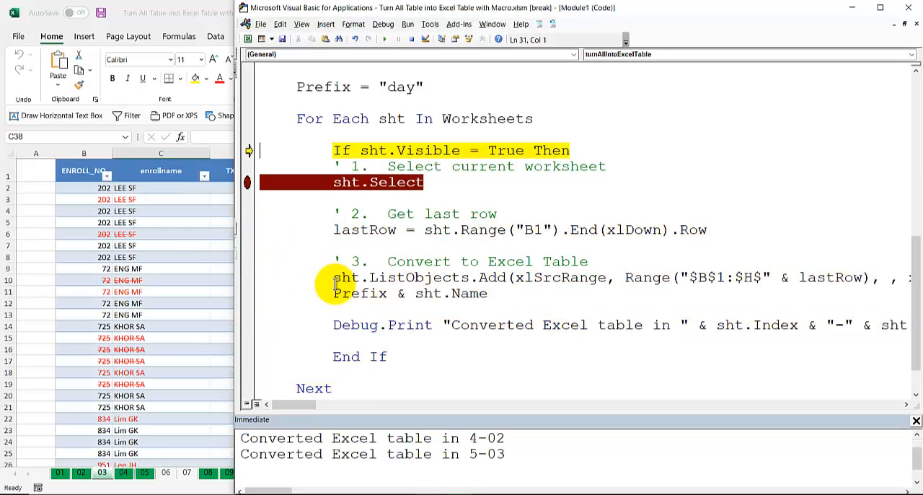
key(F8)
key(F8)
key(F8)
key(F8)
key(F8)
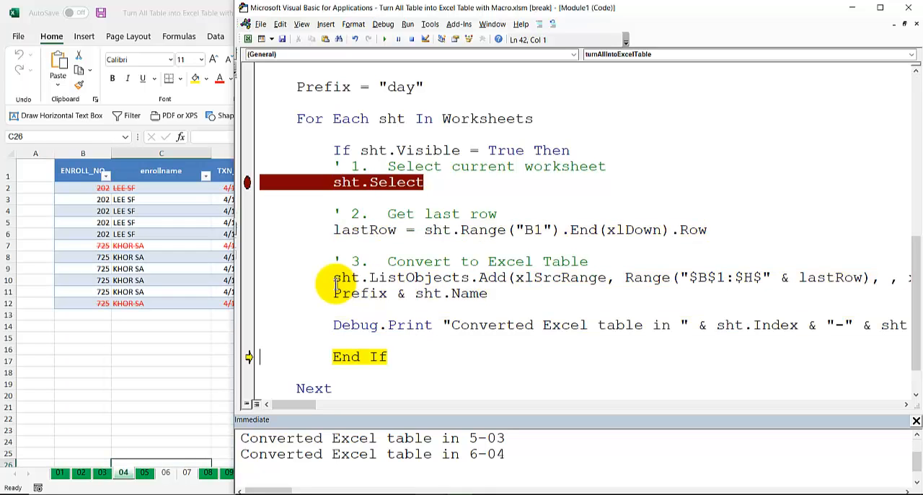
Step: Step through the loop for sheet 05 up to the Next line, converting its range to an Excel table
key(F8)
key(F8)
key(F8)
key(F8)
key(F8)
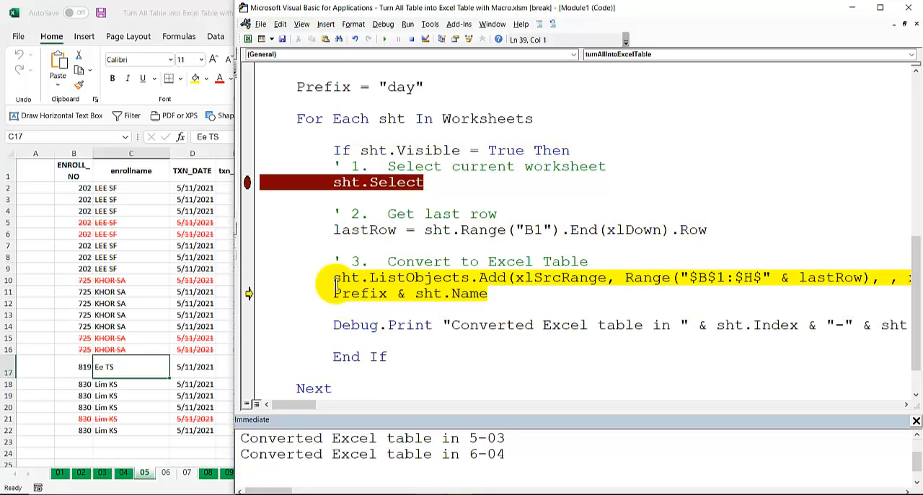
key(F8)
key(F8)
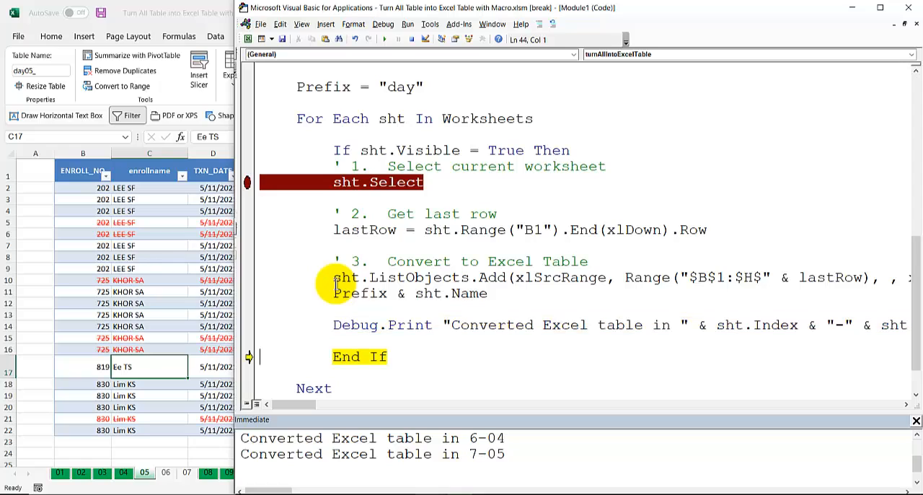
Step: Step through the loop for the empty sheet 06, from its visibility check to End If
key(F8)
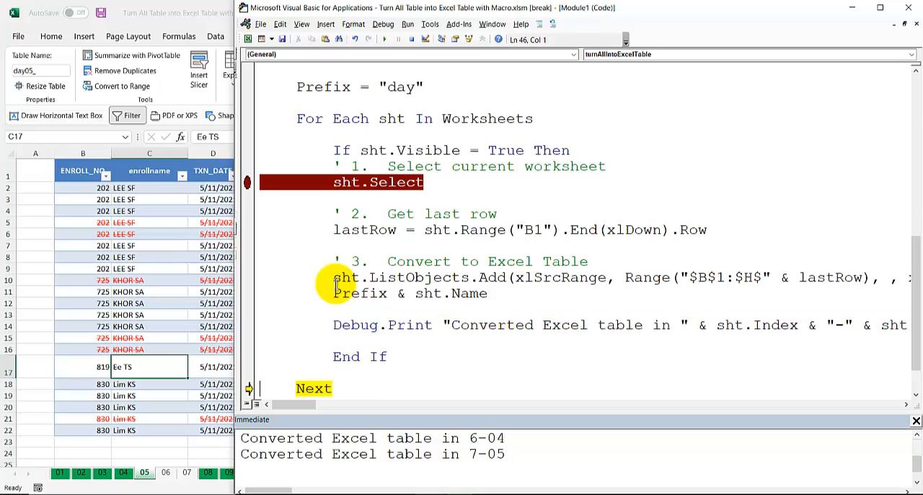
key(F8)
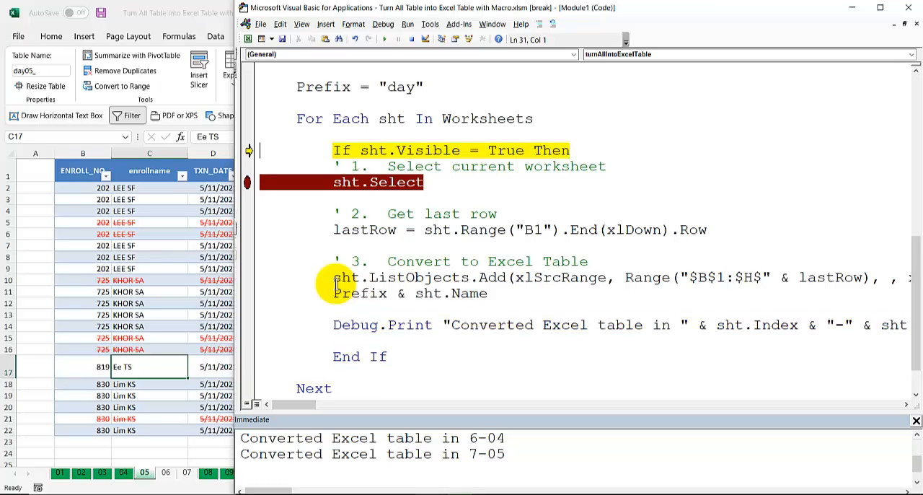
key(F8)
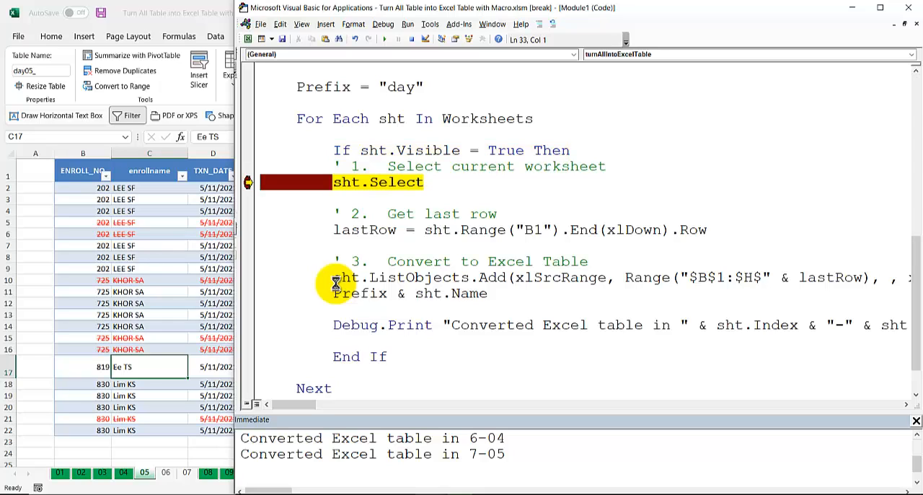
key(F8)
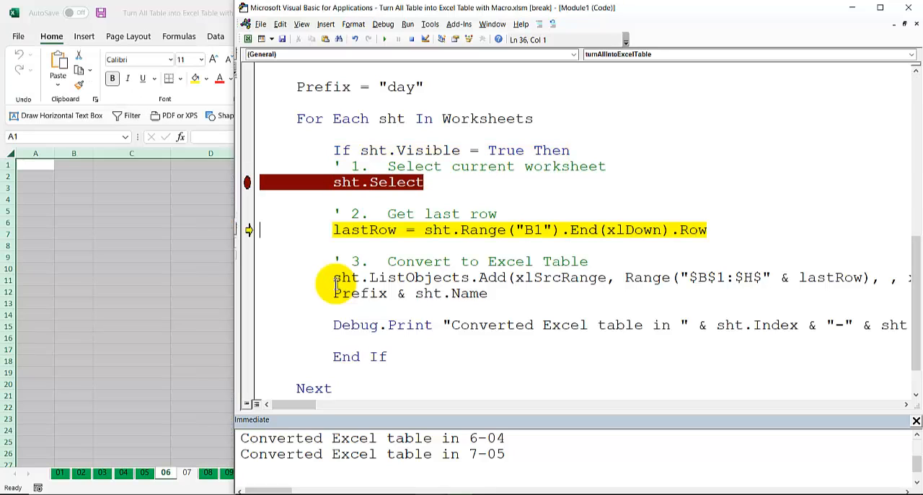
key(F8)
key(F8)
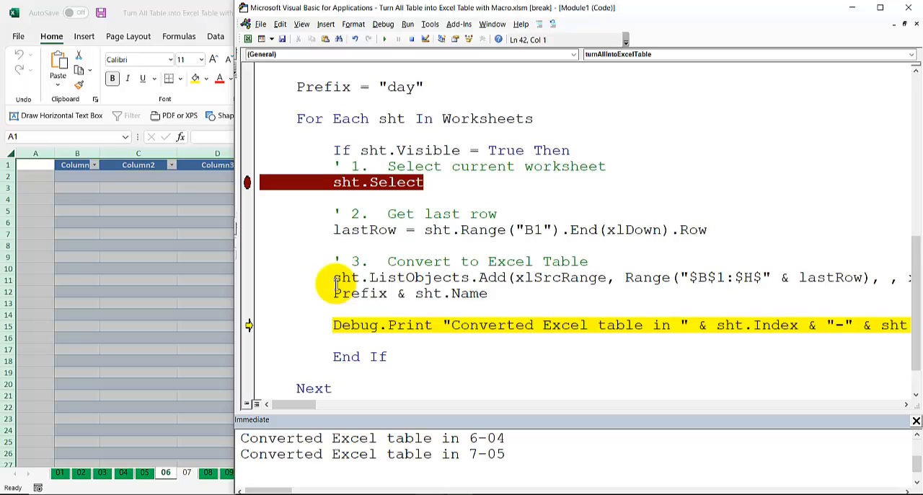
key(F8)
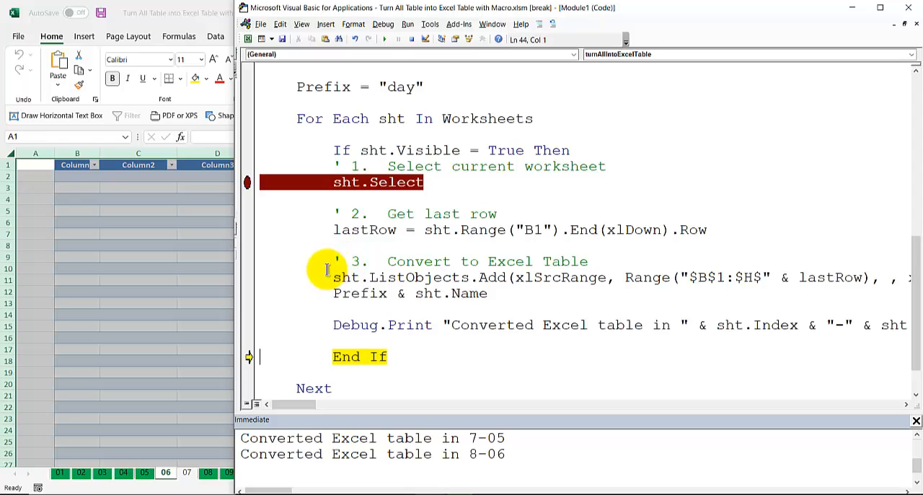
Step: Start a new If line below the visibility check and copy sht.Range("B1"). into it from the lastRow line
click(585, 145)
key(Return)
key(Return)
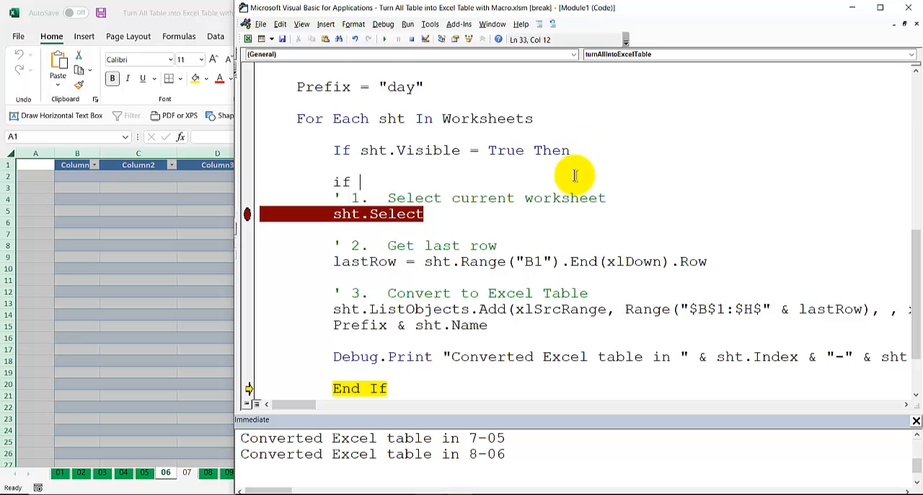
click(424, 260)
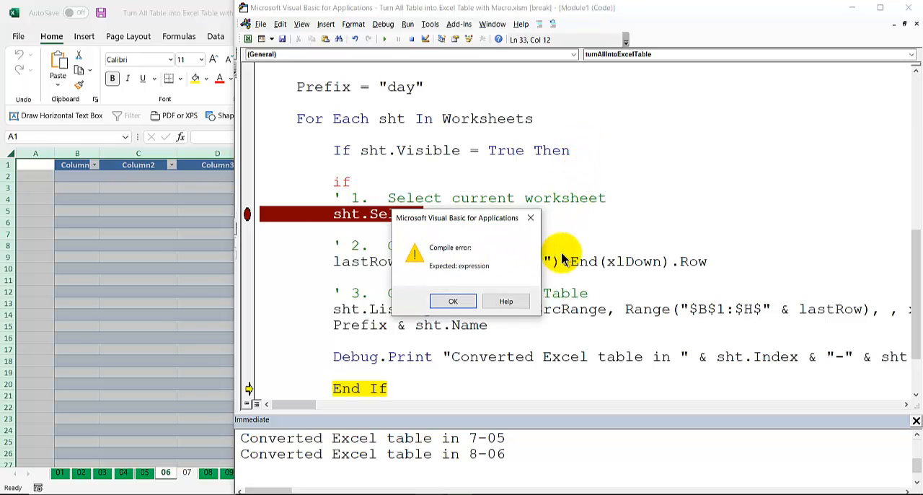
click(440, 301)
drag(425, 261, 563, 261)
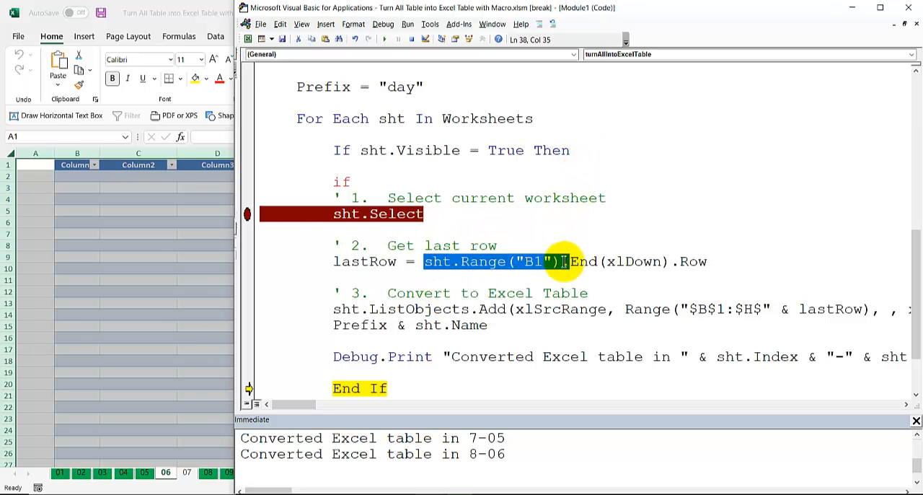
key(ctrl+c)
click(425, 182)
key(ctrl+v)
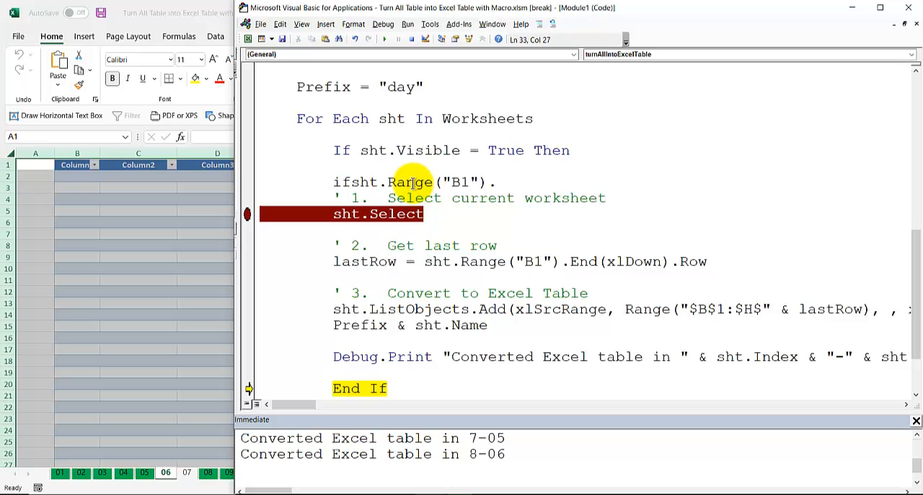
Step: Complete the new condition as If sht.Range("B1").Value <> "" Then, followed by a blank line
click(333, 182)
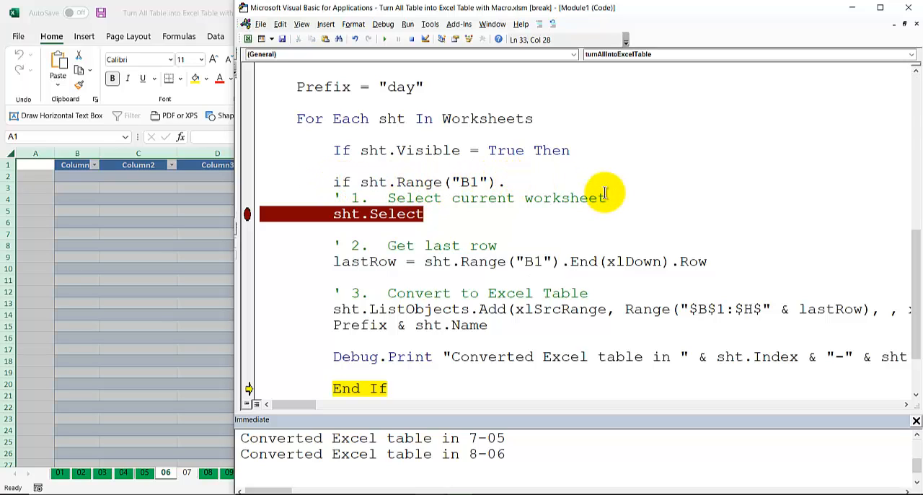
text(.v)
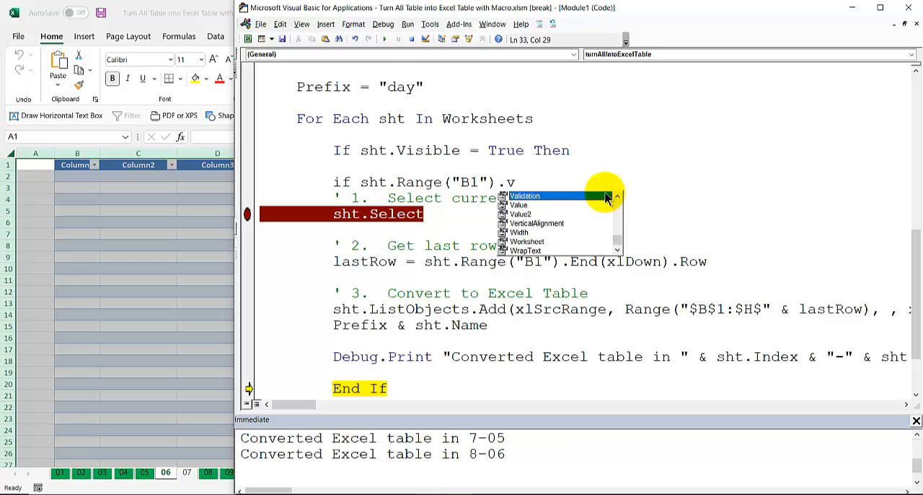
text(alue <> ")
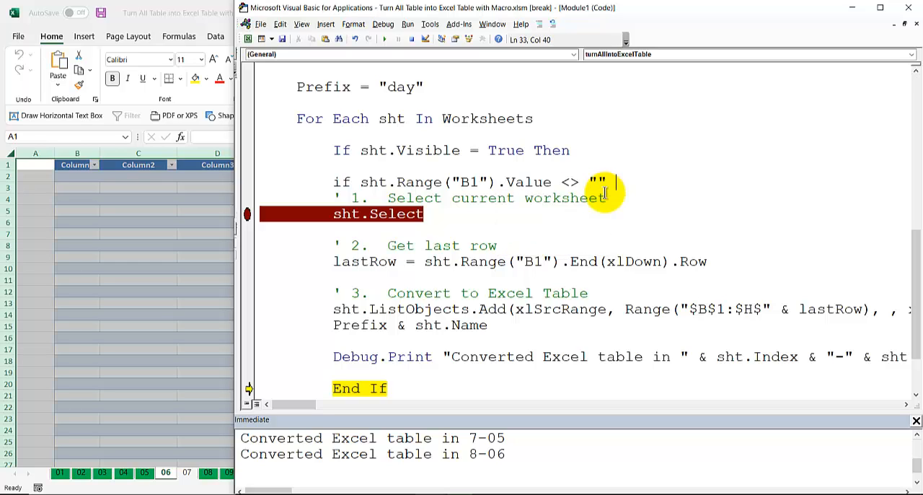
text(" then)
key(Return)
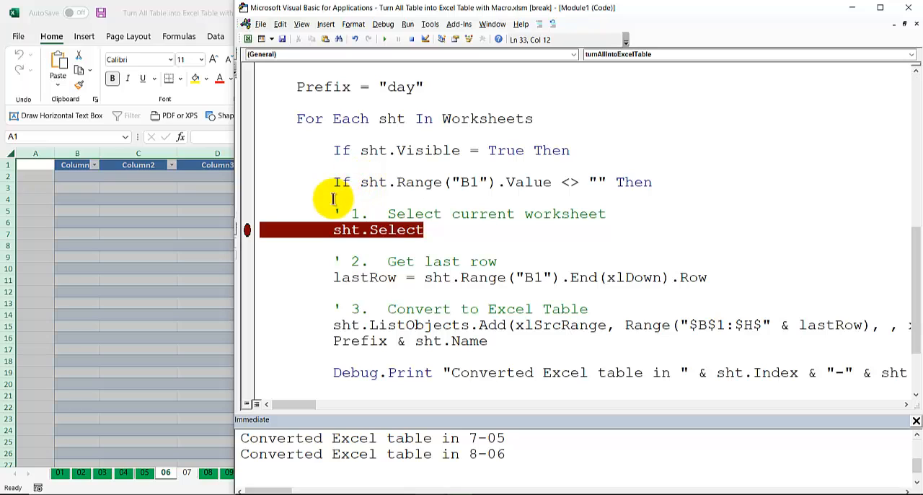
Step: Merge the two conditions into one line reading If sht.Visible = True And sht.Range("B1").Value <> "" Then
drag(358, 182, 515, 147)
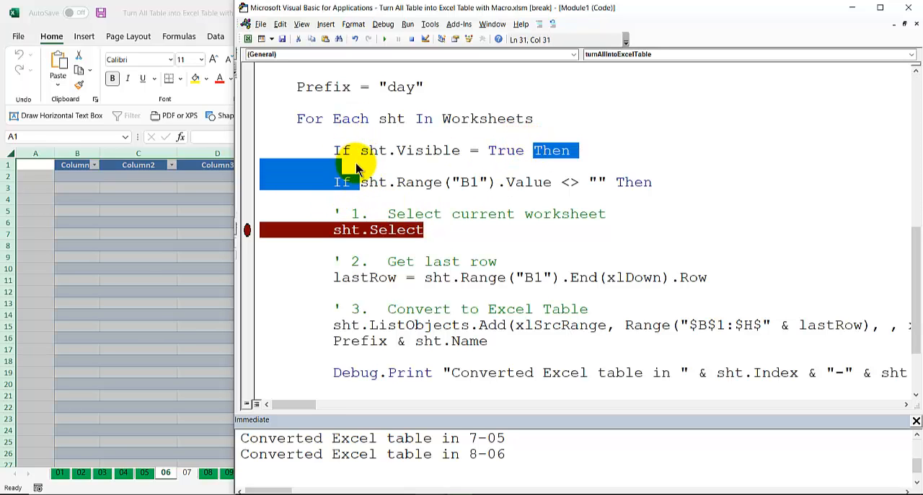
text(and)
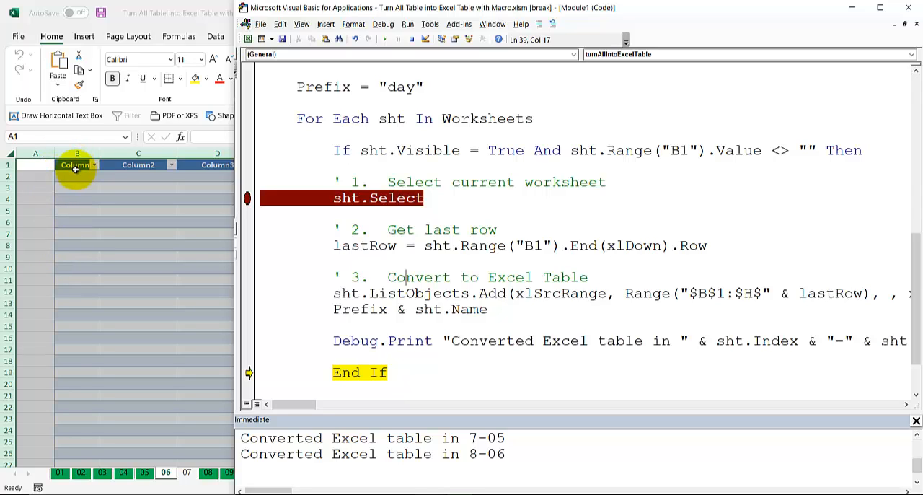
drag(815, 150, 608, 150)
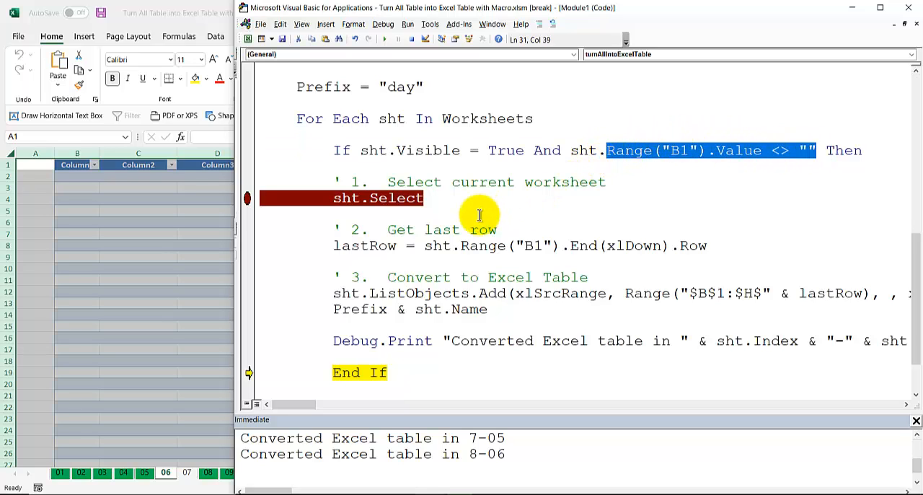
click(415, 246)
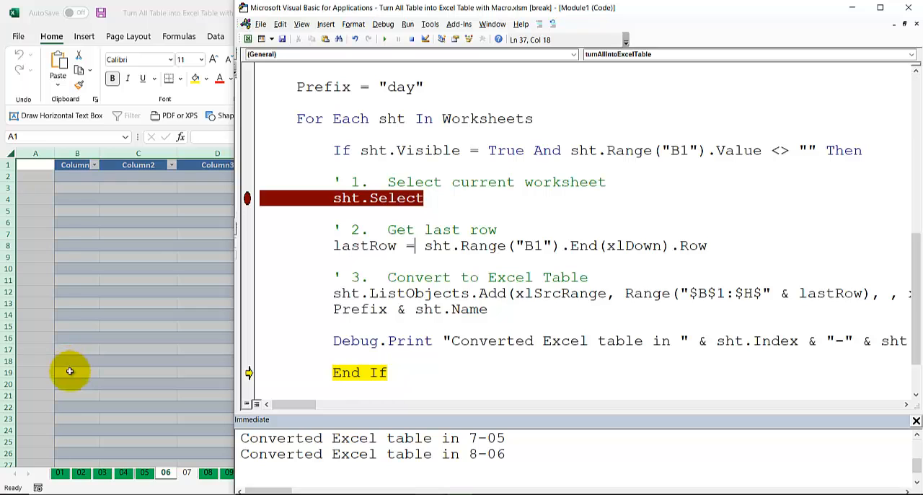
Step: Switch to Excel and examine the blank table on sheet 06, its table name and its extent
click(166, 469)
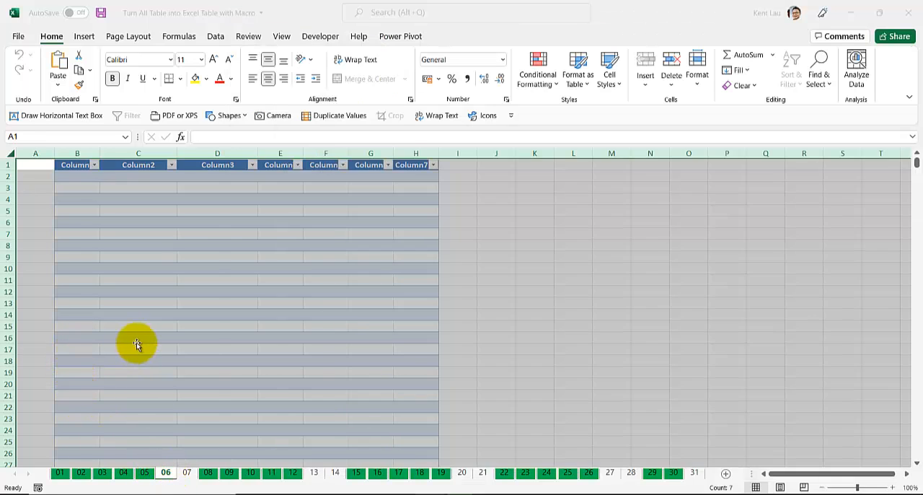
click(137, 339)
click(453, 37)
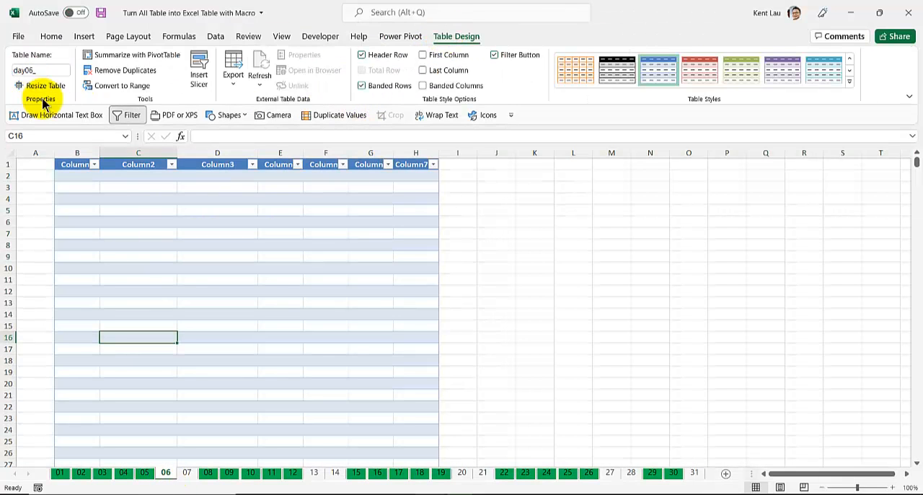
scroll(134, 317, down, 3)
scroll(128, 336, up, 3)
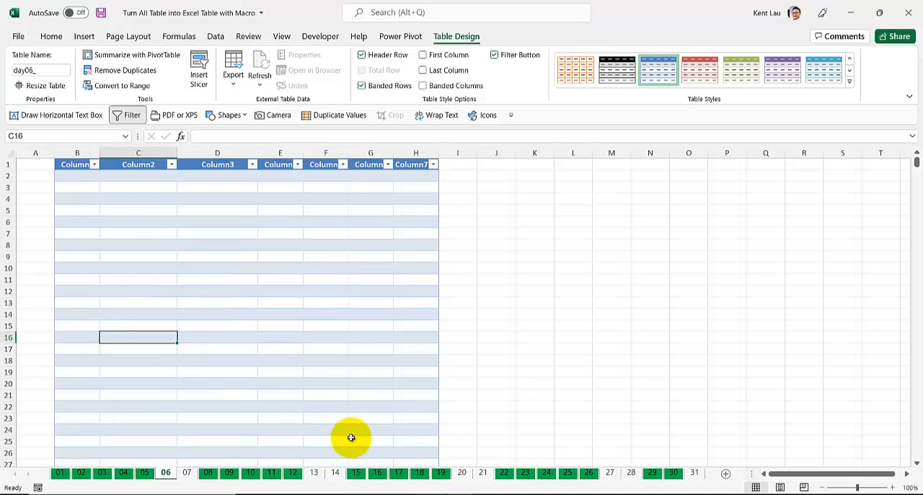
click(140, 234)
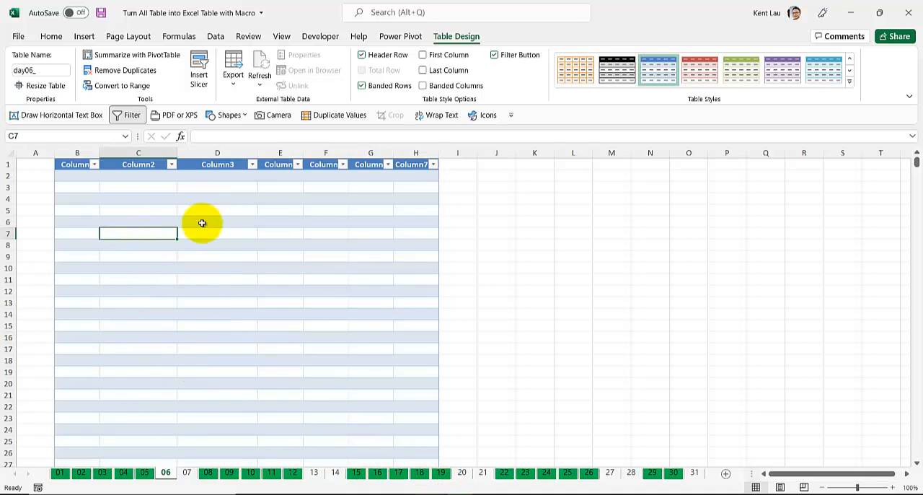
Step: Create a Power Query query from the table on sheet 06 and delete its Changed Type step
click(215, 38)
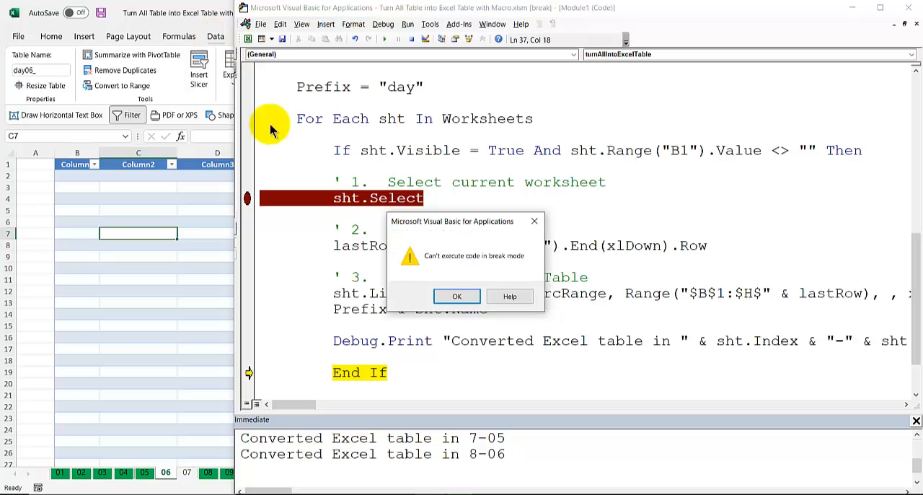
click(457, 295)
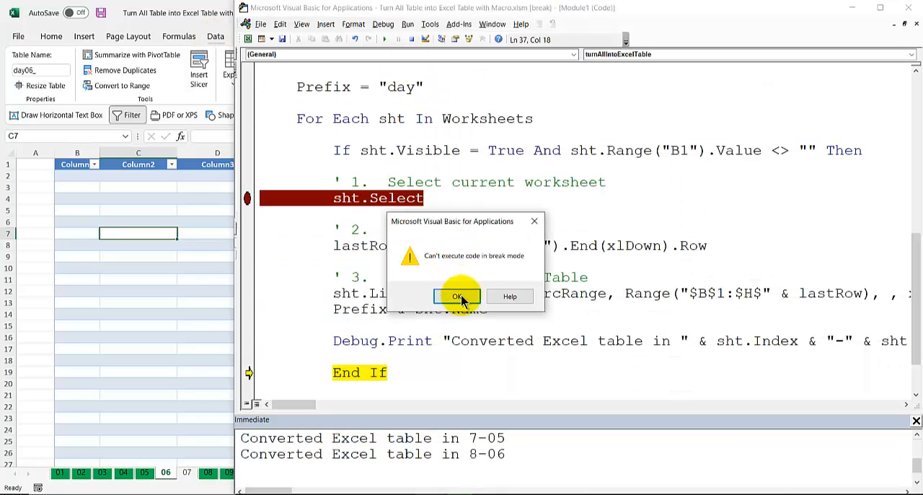
click(458, 296)
click(225, 270)
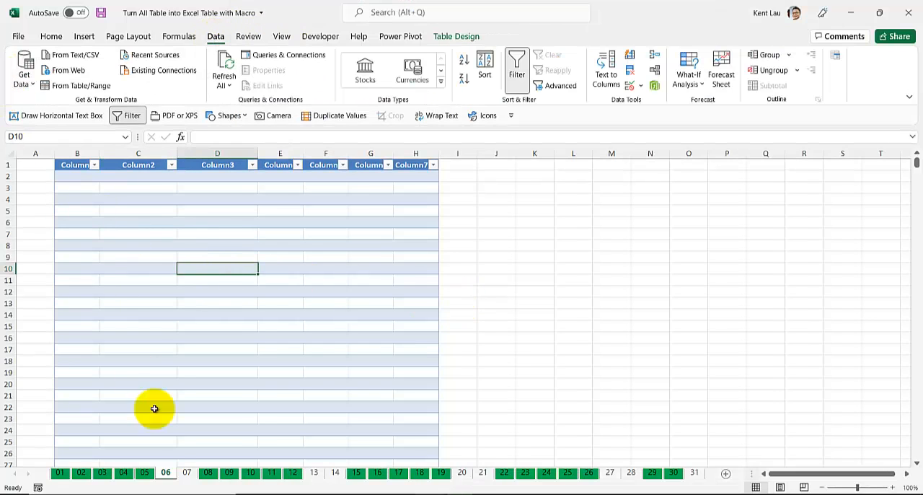
click(81, 88)
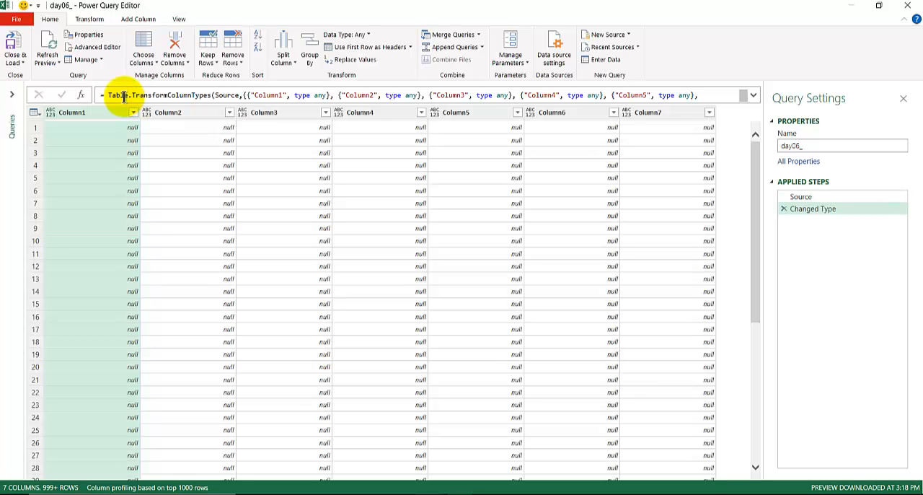
click(783, 209)
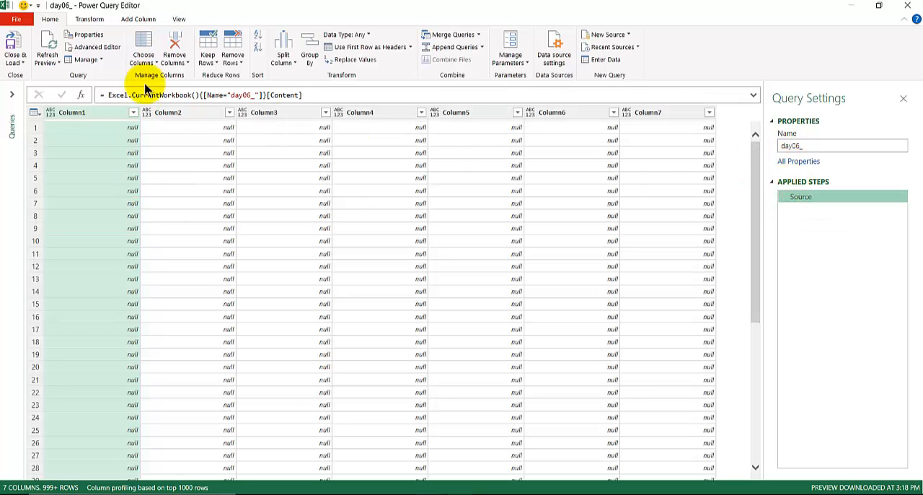
Step: Shorten the Source step's formula to = Excel.CurrentWorkbook() so it returns all the workbook's tables
click(303, 95)
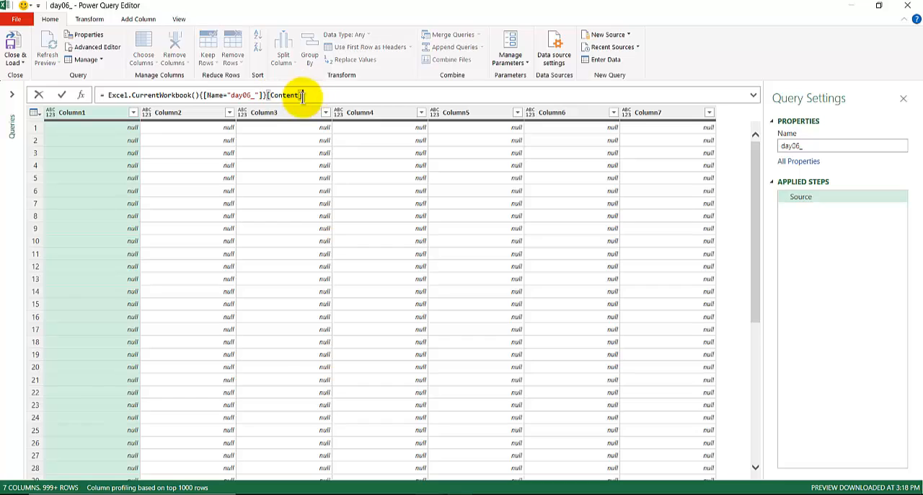
drag(303, 95, 200, 95)
key(BackSpace)
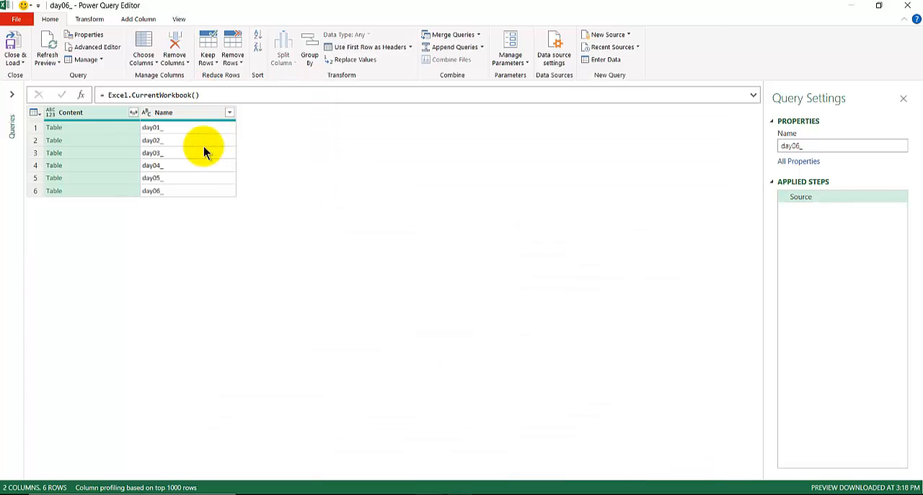
Step: Preview the contents of each table in the Content column, from day01_ through day06_
click(65, 128)
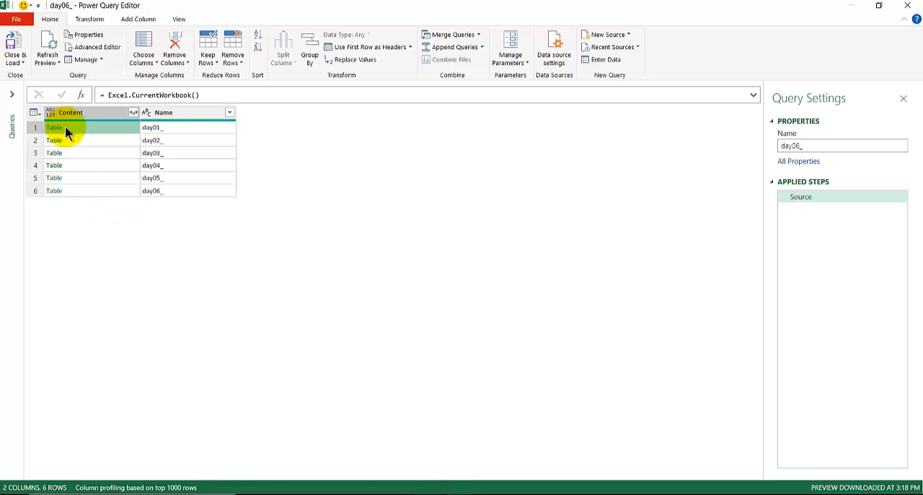
drag(64, 406, 79, 151)
click(77, 140)
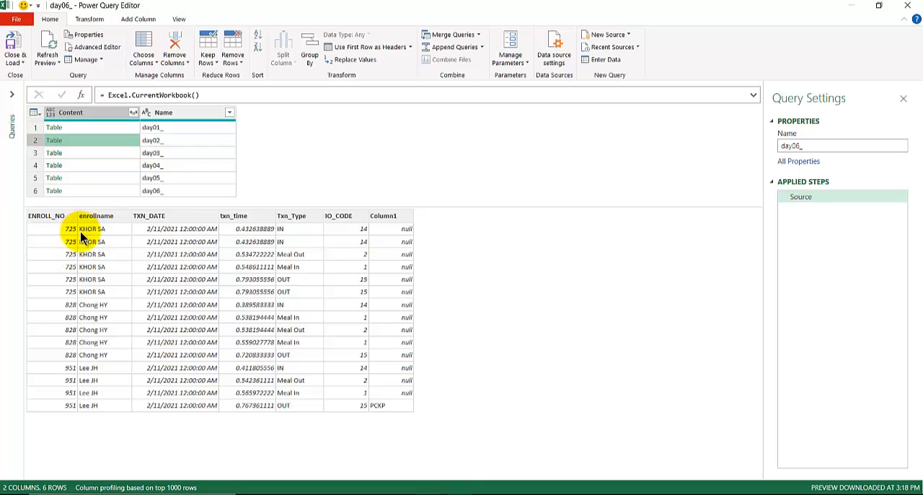
click(77, 153)
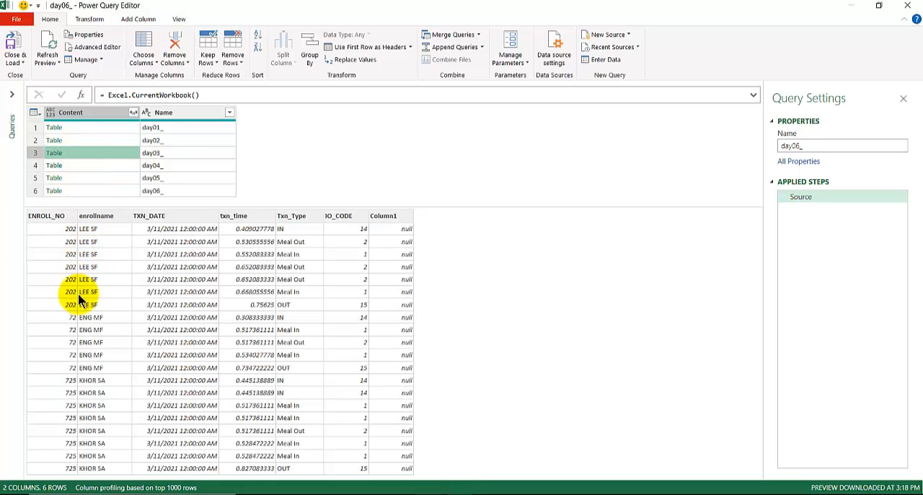
click(77, 165)
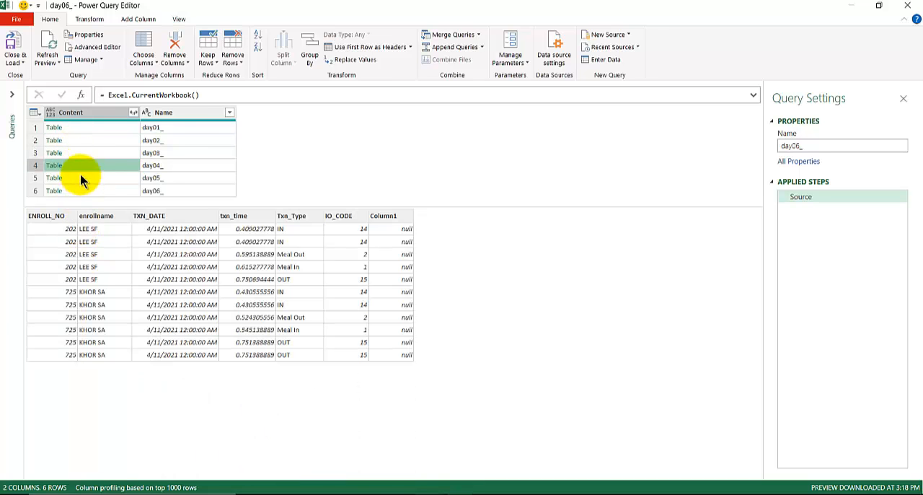
click(81, 178)
click(79, 190)
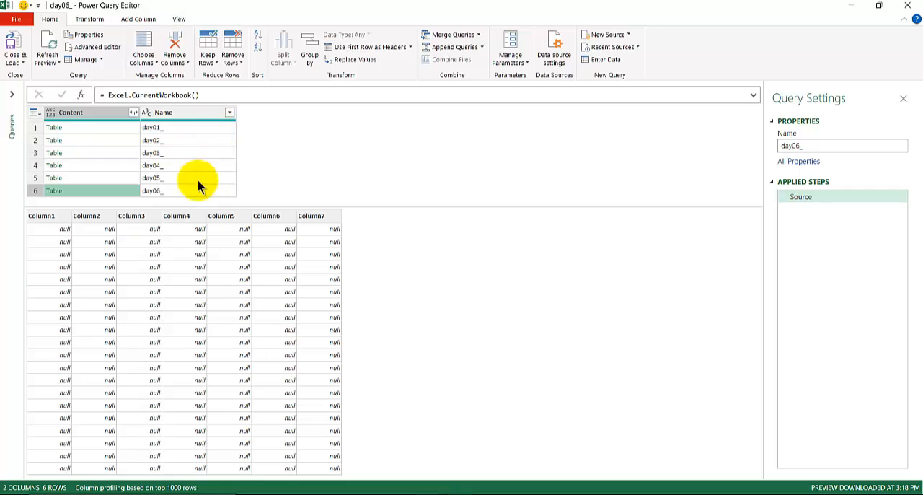
Step: Expand all columns of the Content column without using the original column name as prefix
click(134, 113)
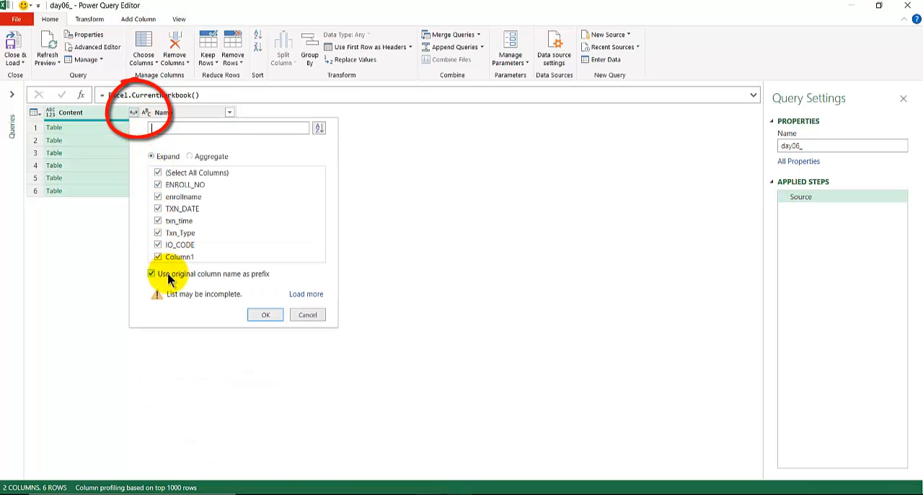
click(153, 274)
click(267, 315)
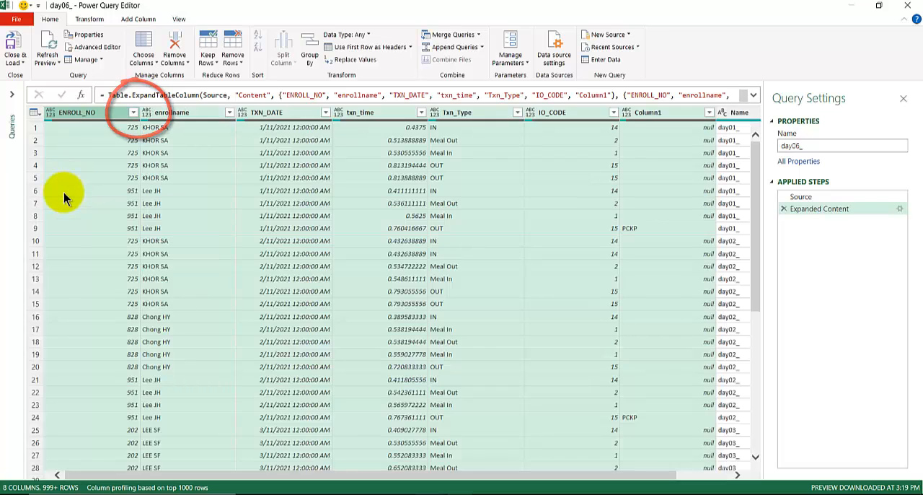
Step: Replace the underscore "_" with nothing in the Name column
drag(310, 476, 422, 473)
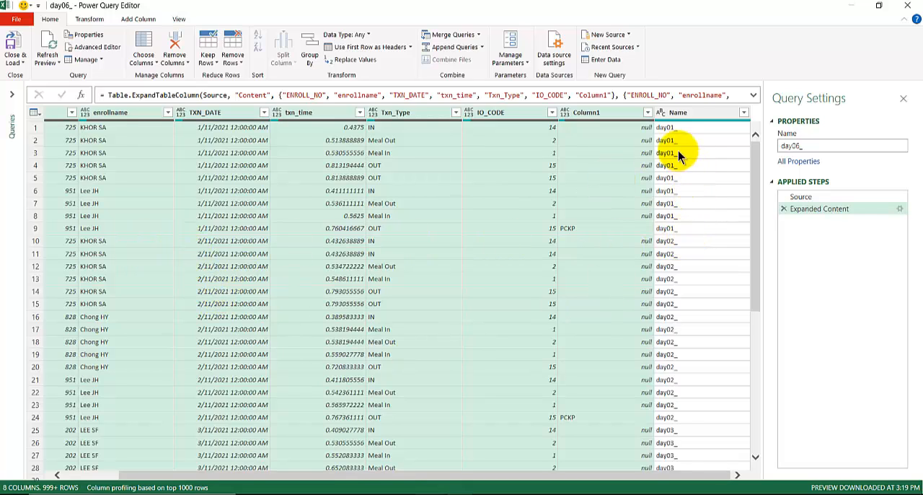
click(678, 113)
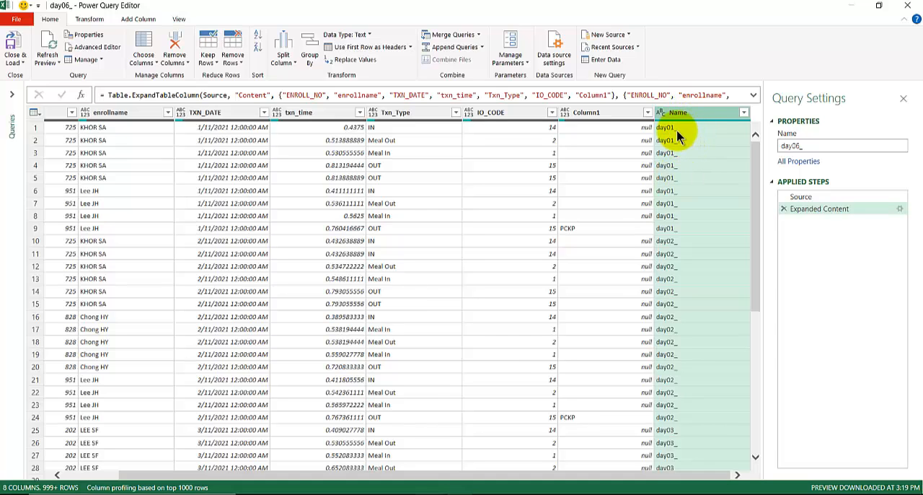
right_click(679, 113)
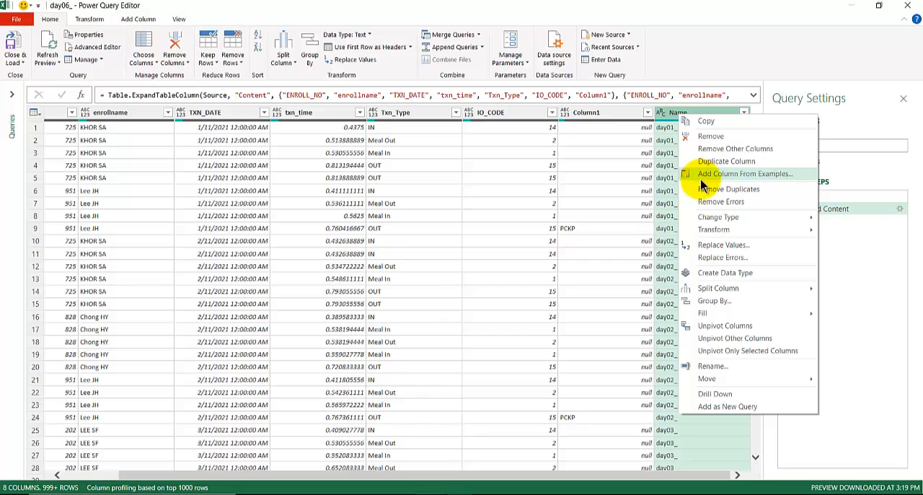
click(714, 246)
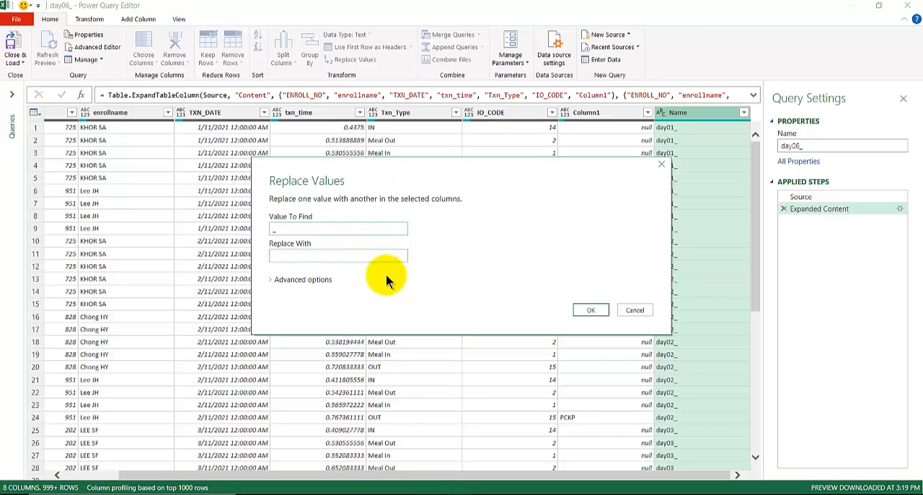
click(589, 309)
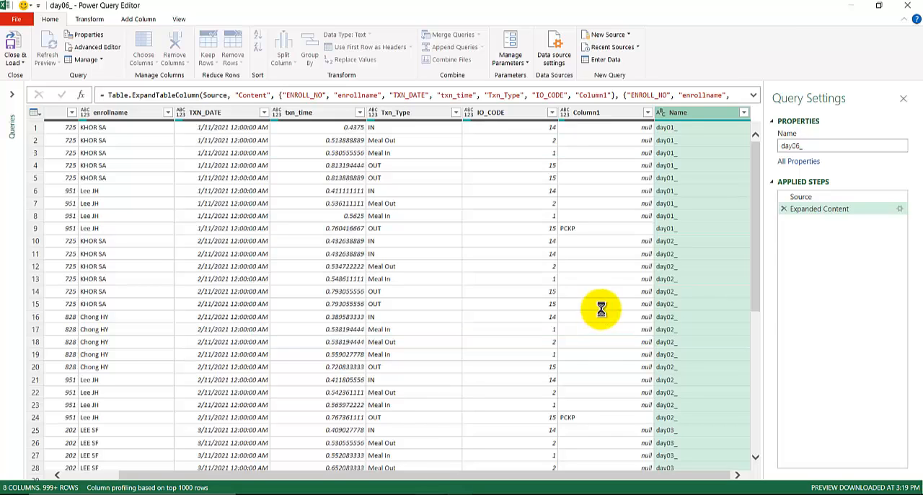
Step: Replace the text "day" with nothing in the Name column and look over the remaining values
right_click(681, 115)
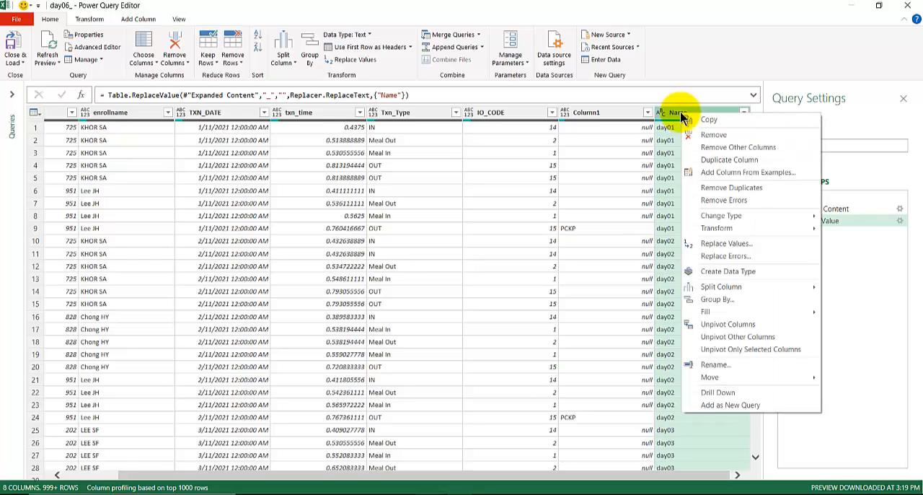
click(716, 245)
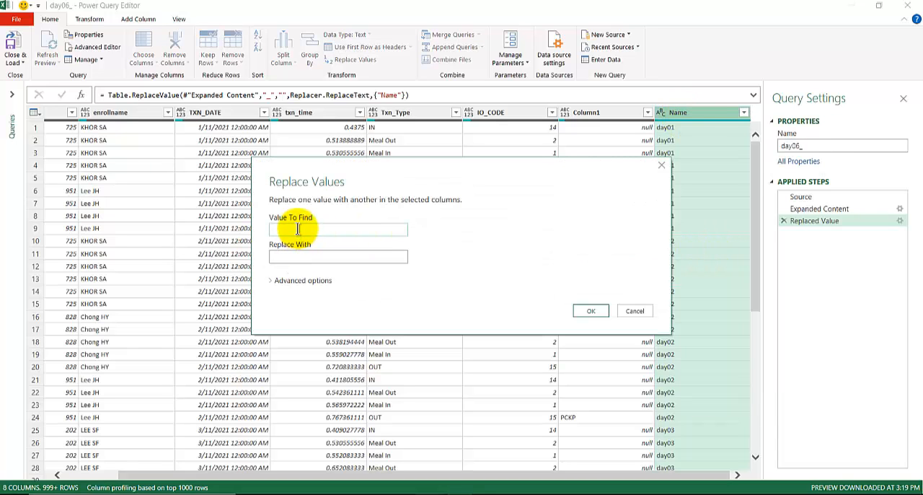
click(590, 310)
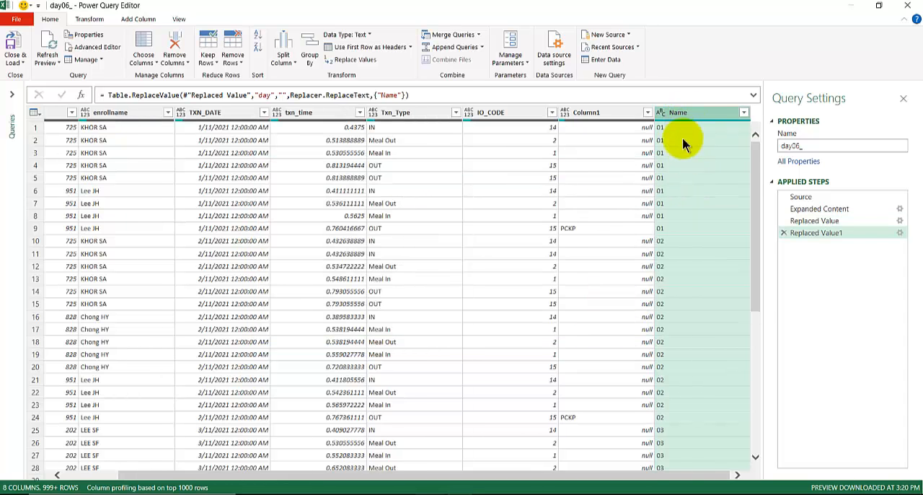
scroll(680, 354, down, 4)
scroll(680, 354, up, 4)
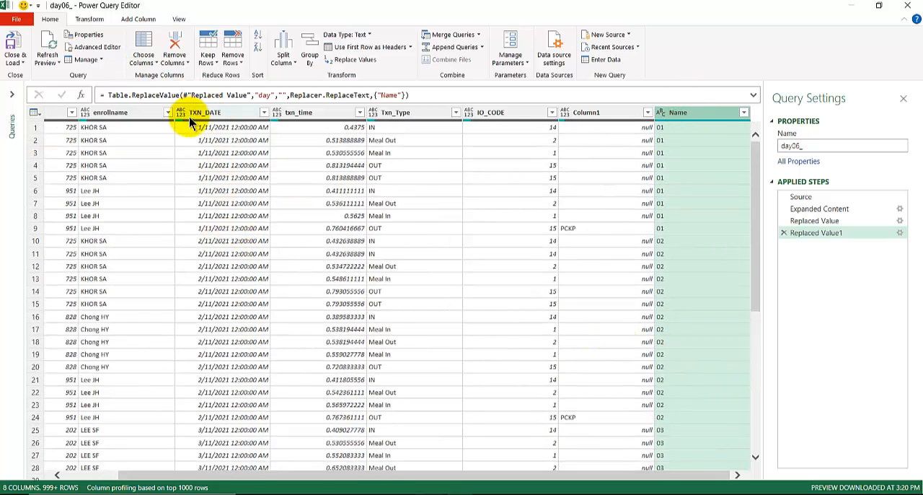
Step: Remove the Name column, then examine the null rows below the data and the Expanded Content and Source steps
right_click(676, 113)
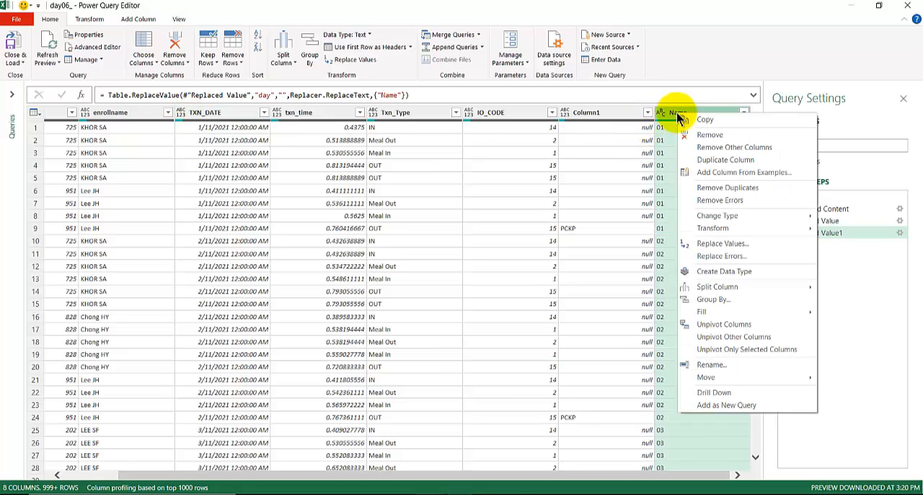
click(709, 134)
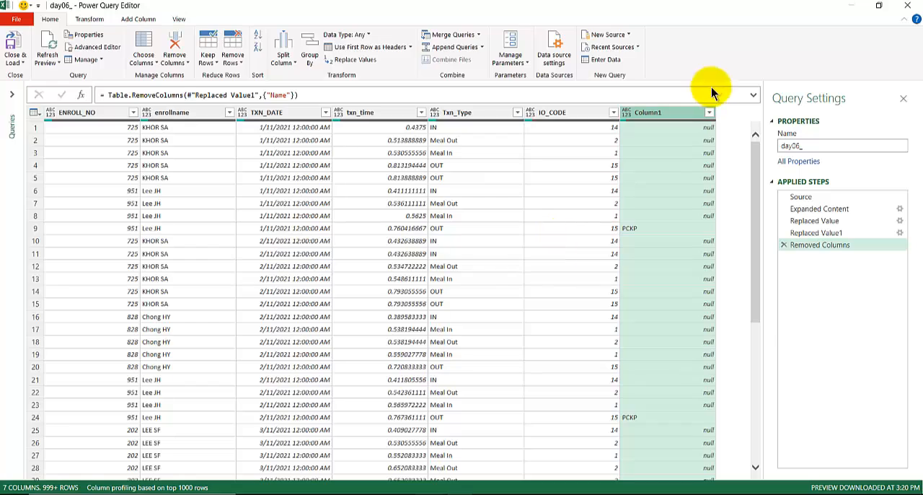
scroll(656, 283, down, 7)
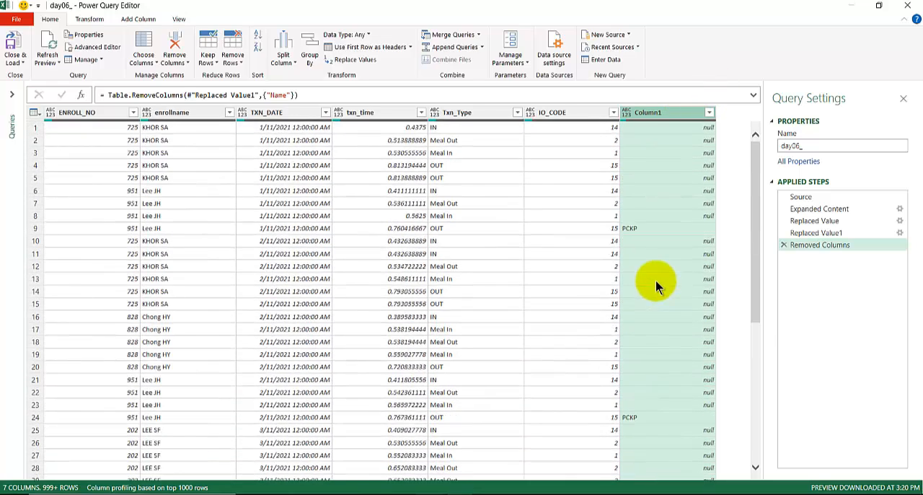
scroll(656, 280, down, 16)
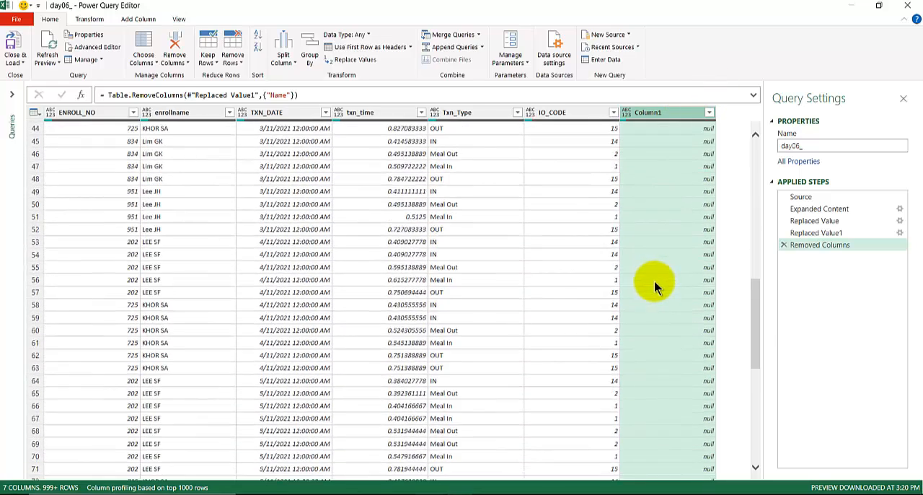
scroll(353, 321, down, 1)
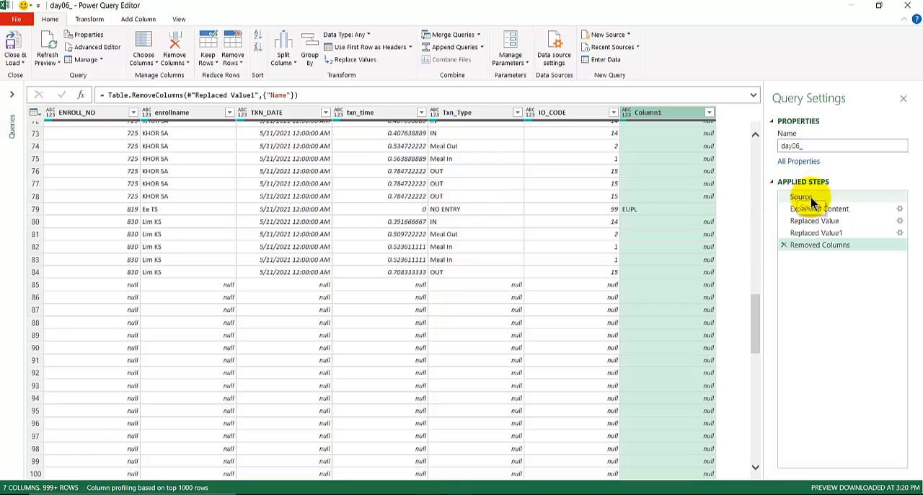
click(793, 210)
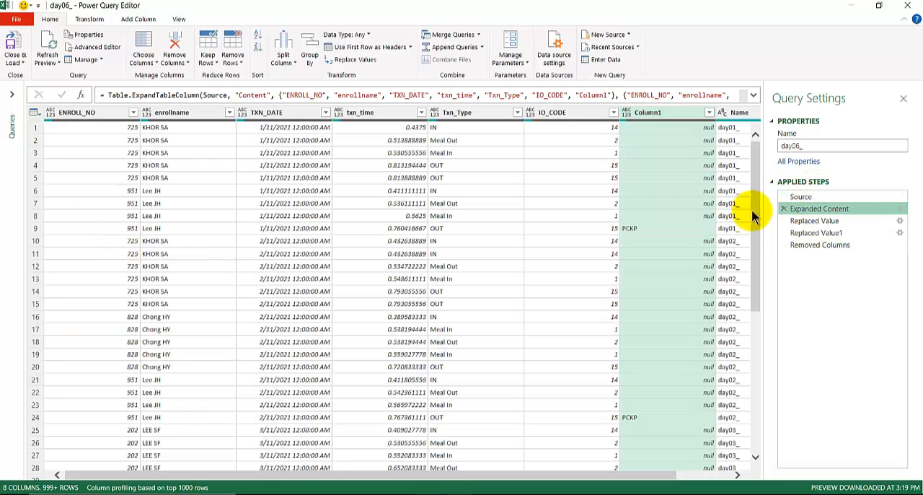
click(801, 197)
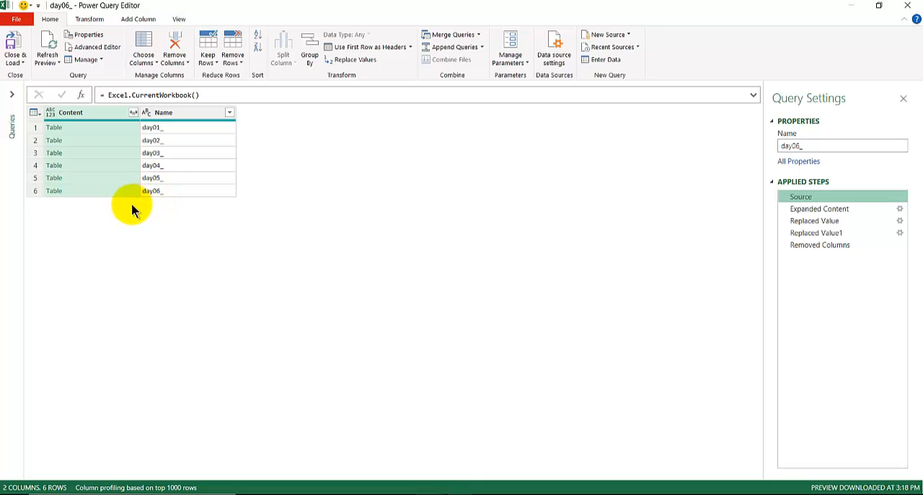
Step: Close the editor and load the day06_ query to the workbook, cancelling the load while it is running
click(14, 62)
click(38, 76)
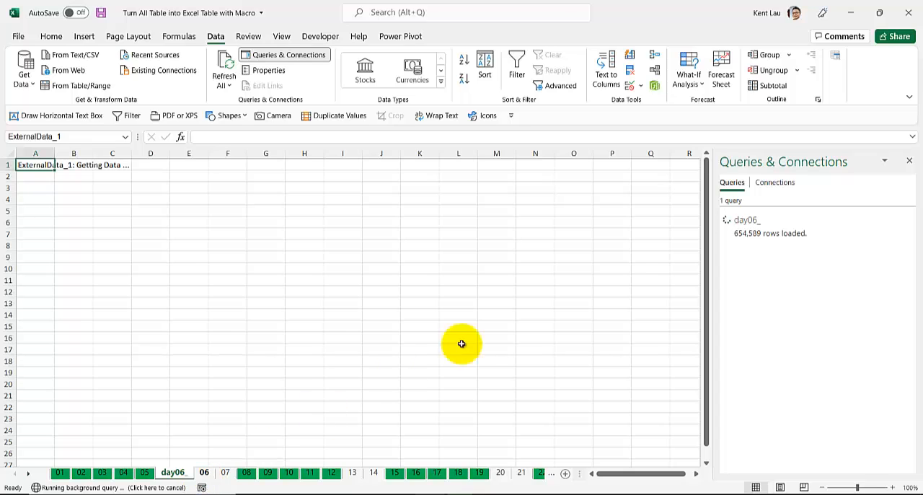
right_click(854, 234)
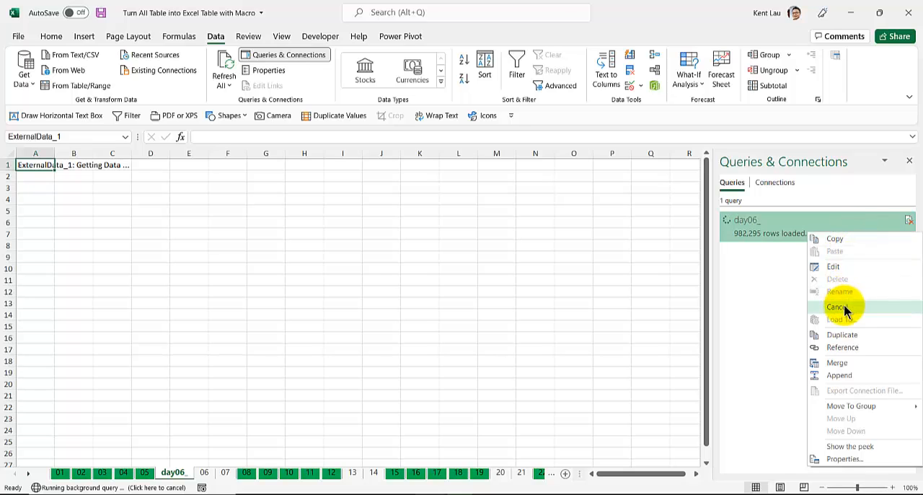
click(840, 307)
Step: Reopen the day06_ query for editing and filter the null values out of the ENROLL_NO column
right_click(793, 231)
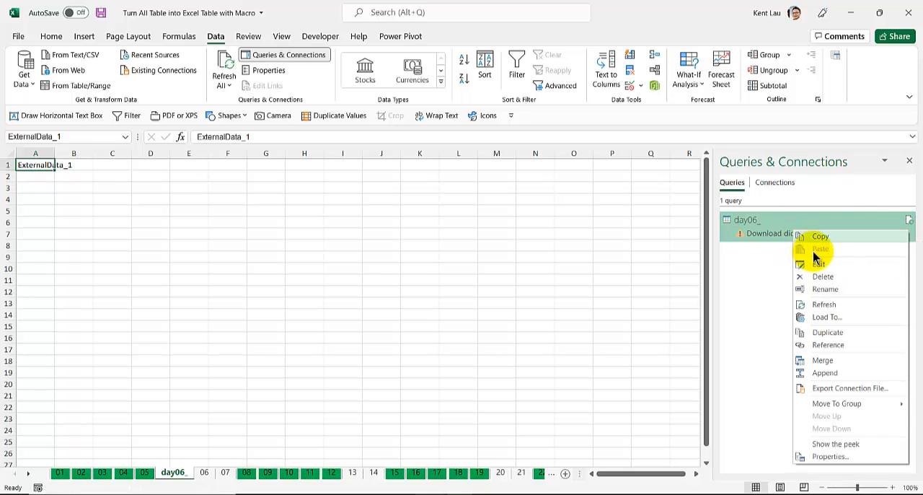
click(821, 264)
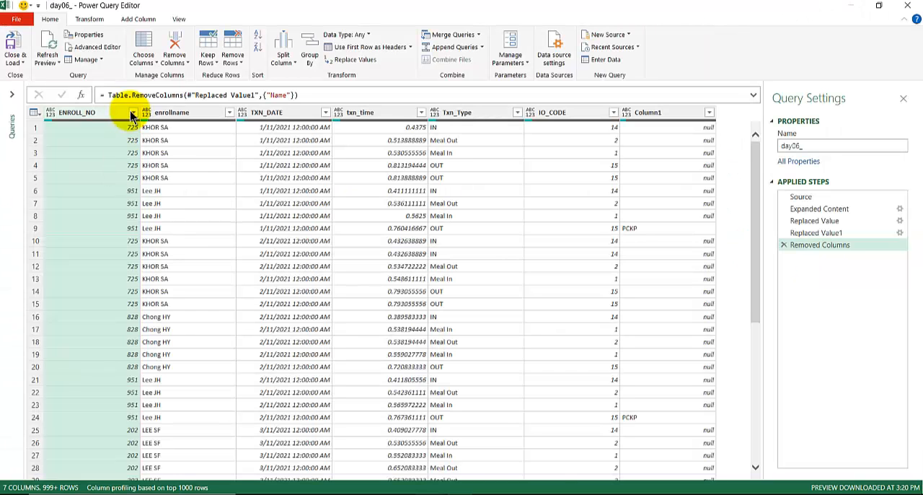
click(133, 112)
click(158, 250)
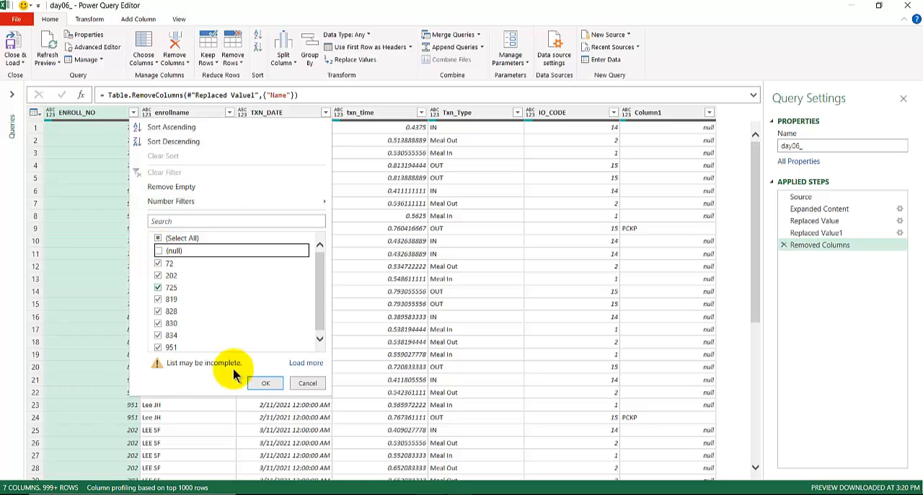
click(265, 383)
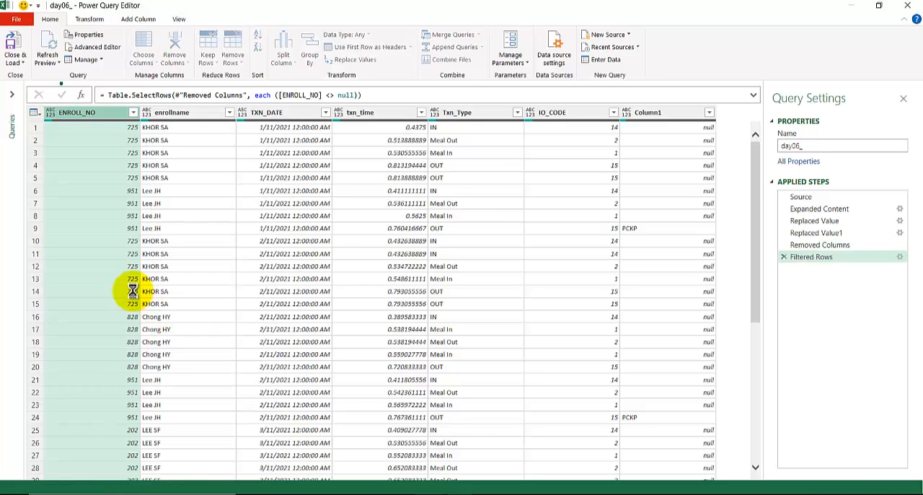
Step: Load the filtered query to the workbook and examine the resulting table down to its last row
click(16, 57)
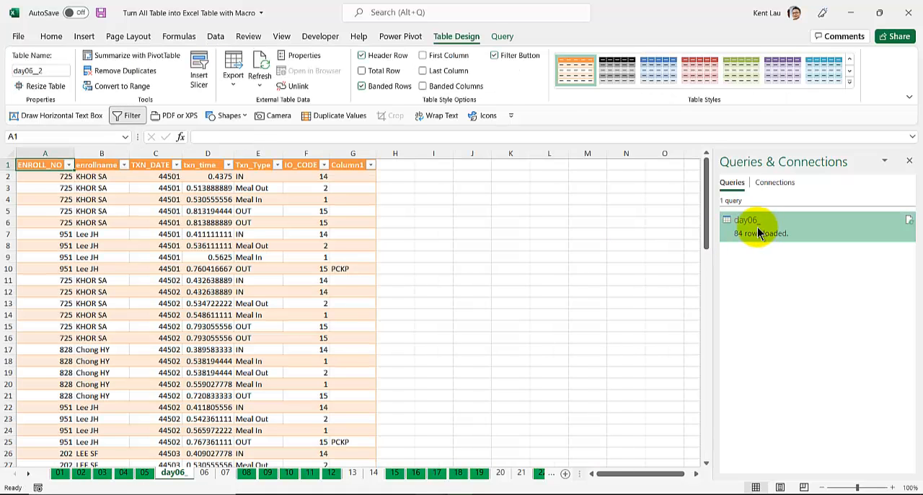
scroll(66, 292, down, 18)
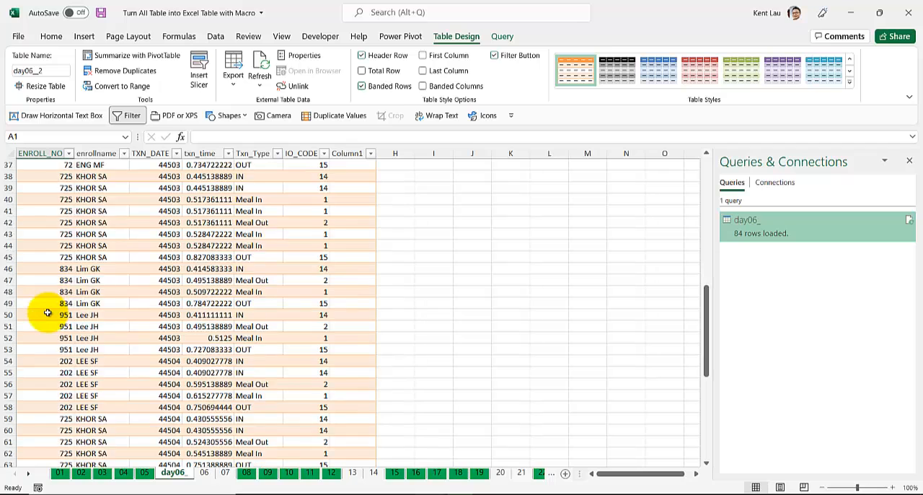
scroll(46, 314, down, 6)
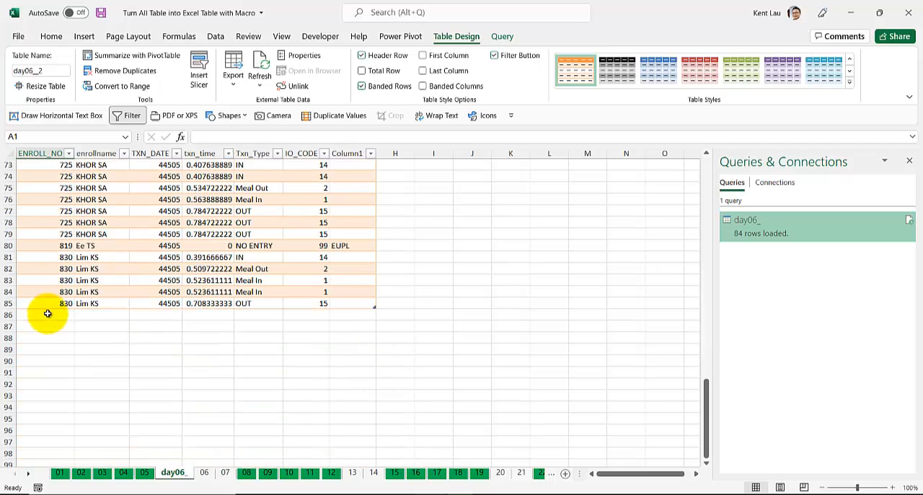
scroll(51, 303, up, 9)
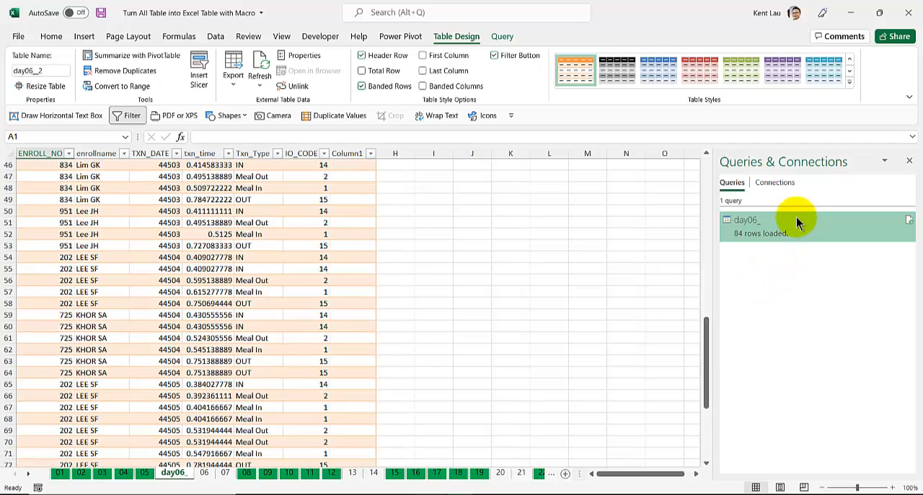
Step: Change the TXN_DATE column's data type to Date in the day06_ query, load it to the workbook and review the resulting table
double_click(796, 217)
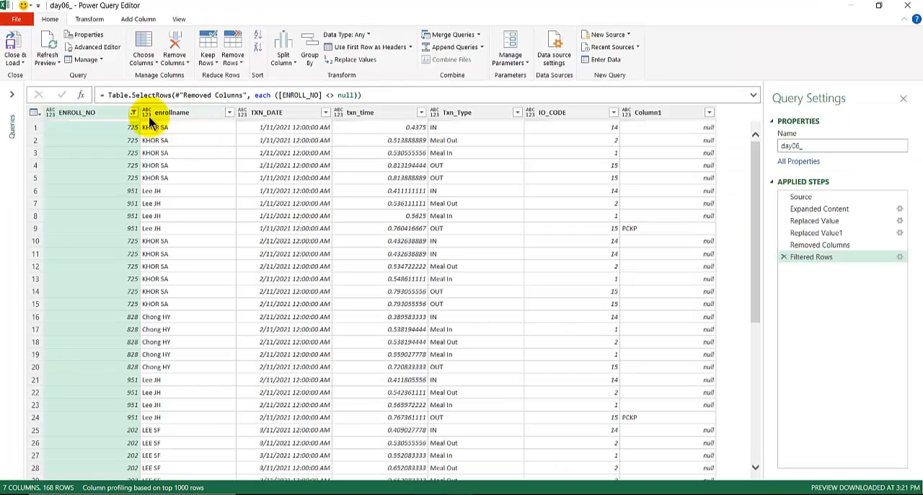
click(243, 112)
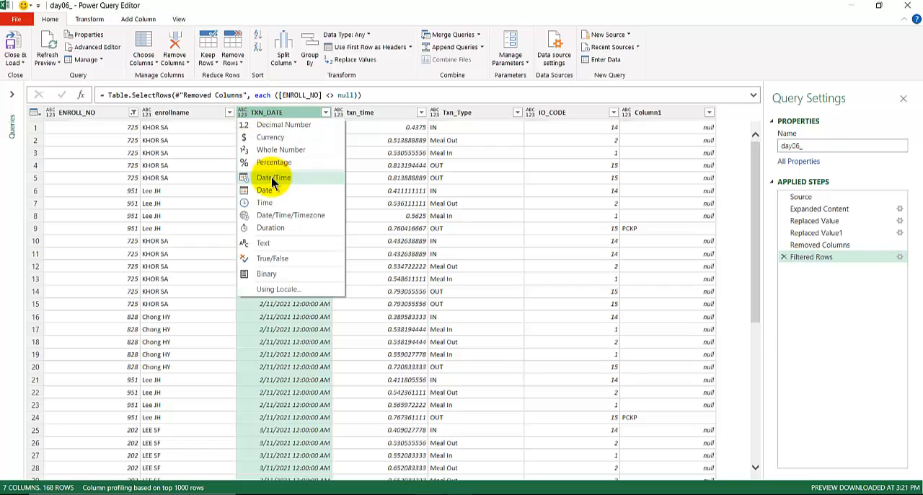
click(274, 191)
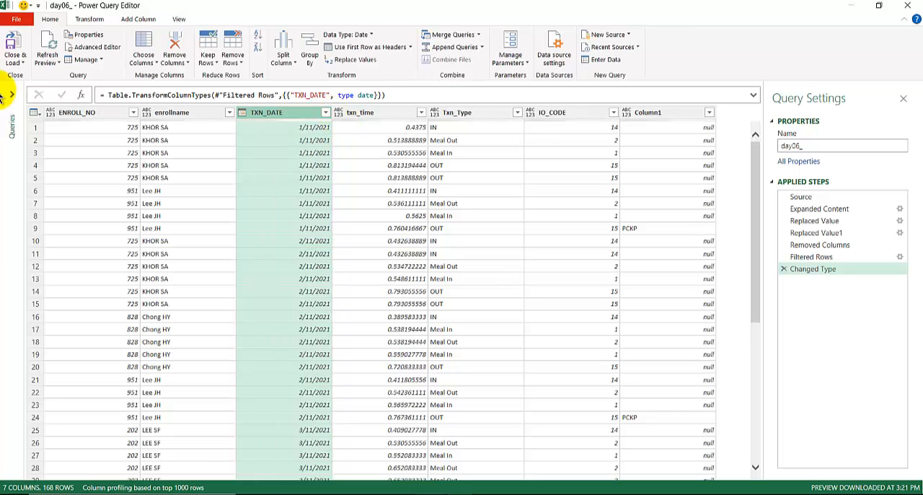
click(14, 45)
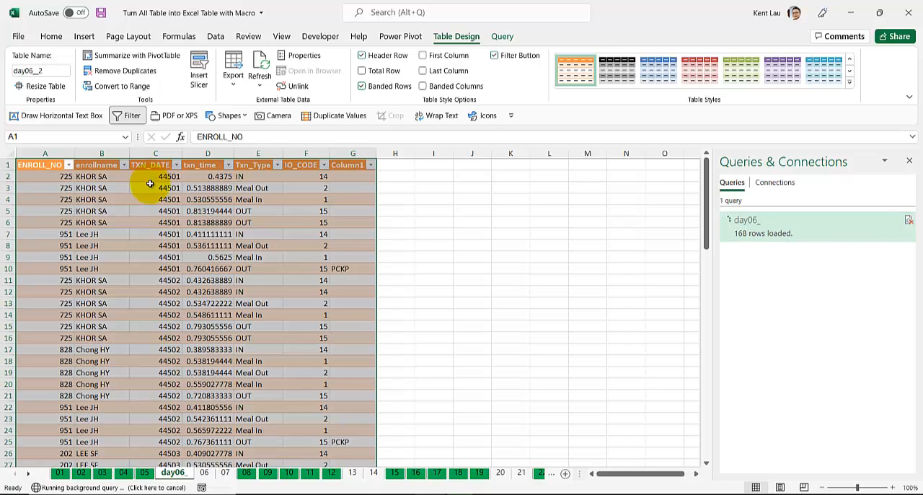
scroll(166, 322, down, 14)
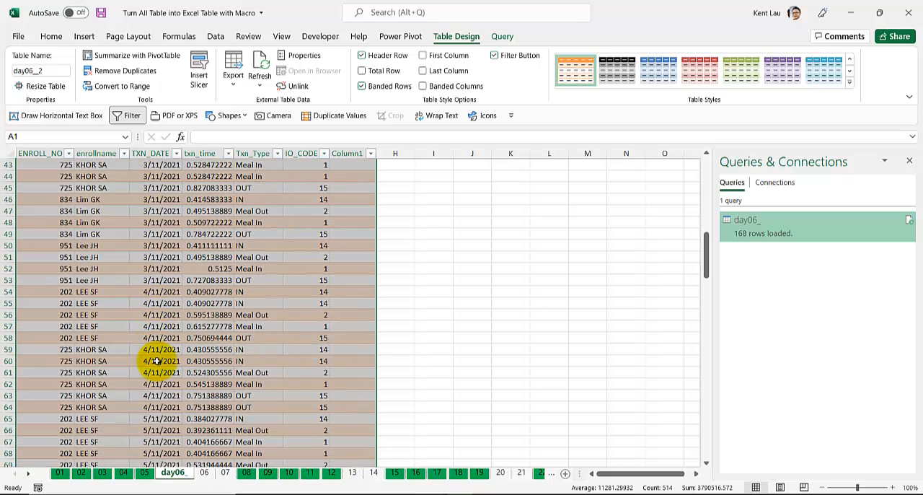
scroll(156, 360, up, 14)
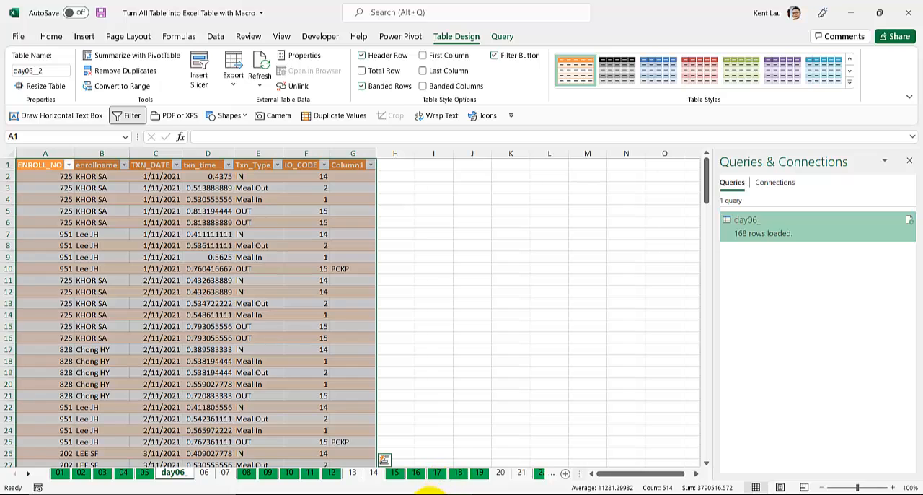
Step: Switch to the Visual Basic editor and place the cursor before the sht.ListObjects.Add statement in the worksheet loop
mouse_move(433, 490)
click(498, 452)
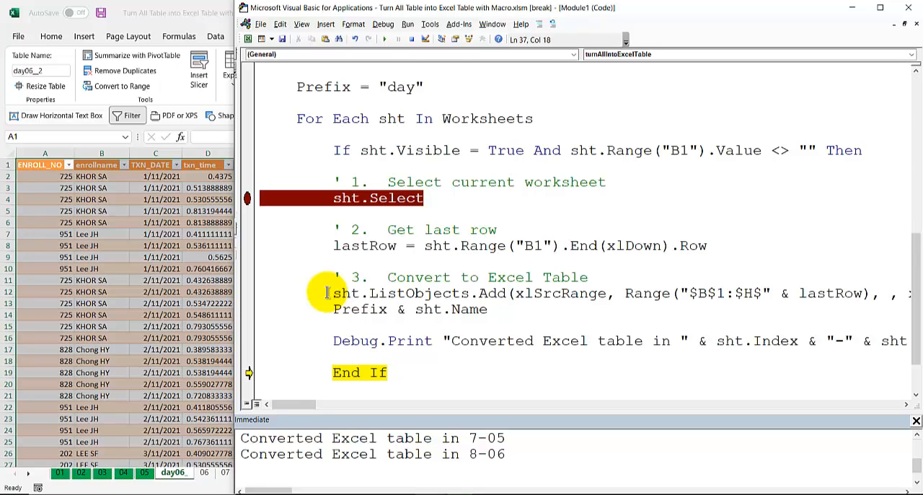
scroll(327, 292, down, 1)
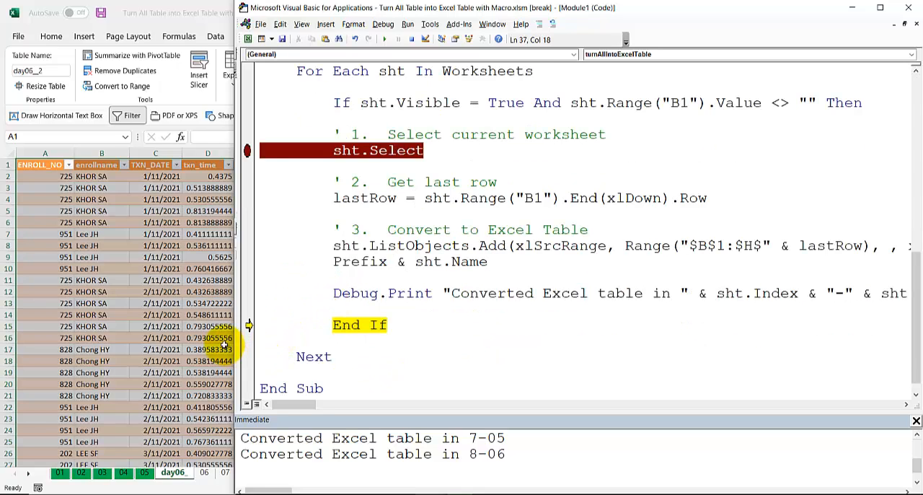
click(204, 373)
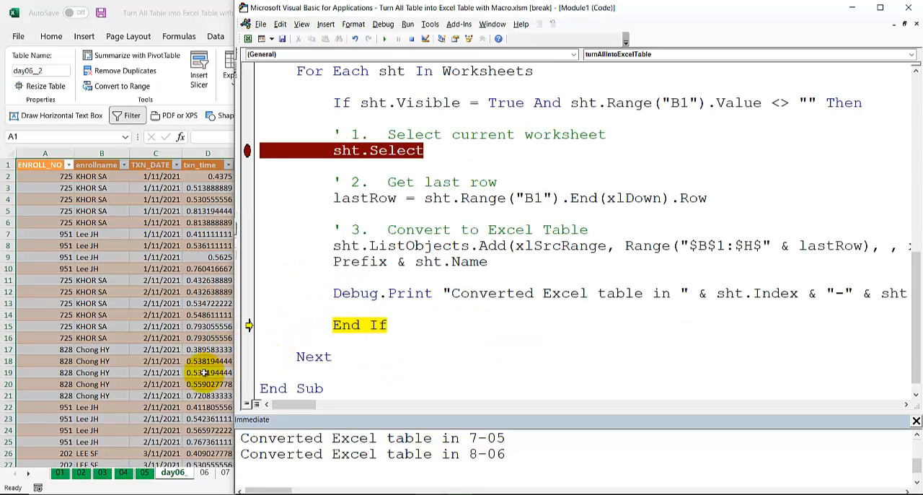
click(322, 245)
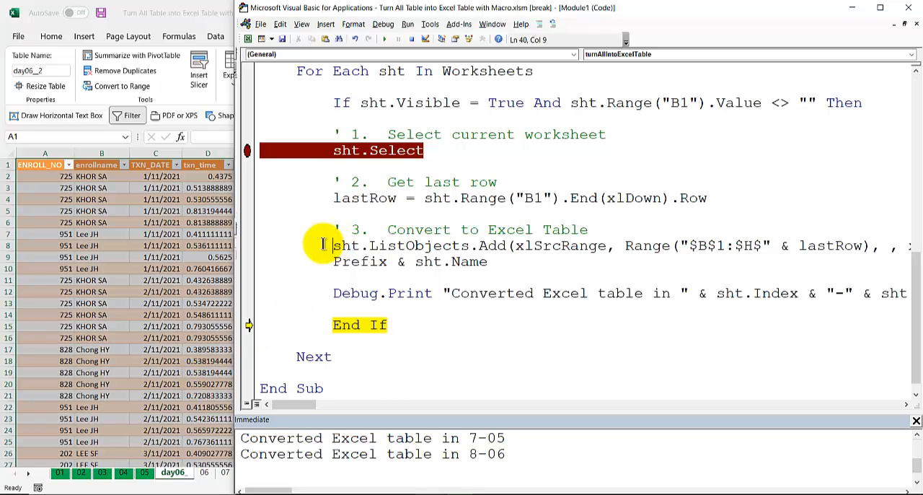